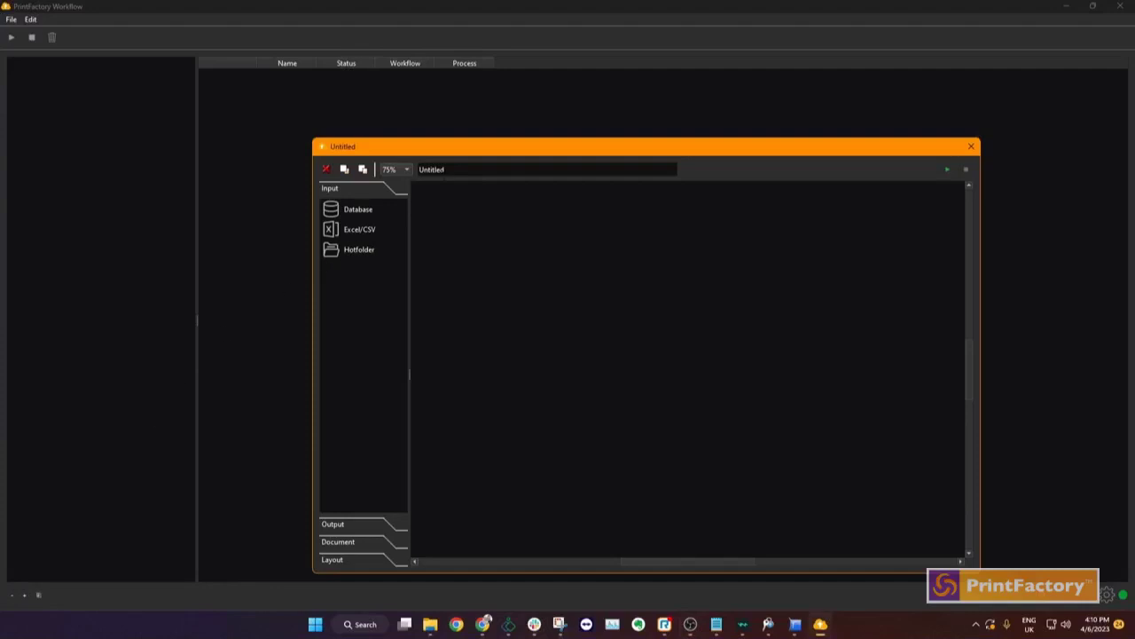
- Name the new workflow Workflow_1
drag(448, 169, 400, 175)
text(Wo)
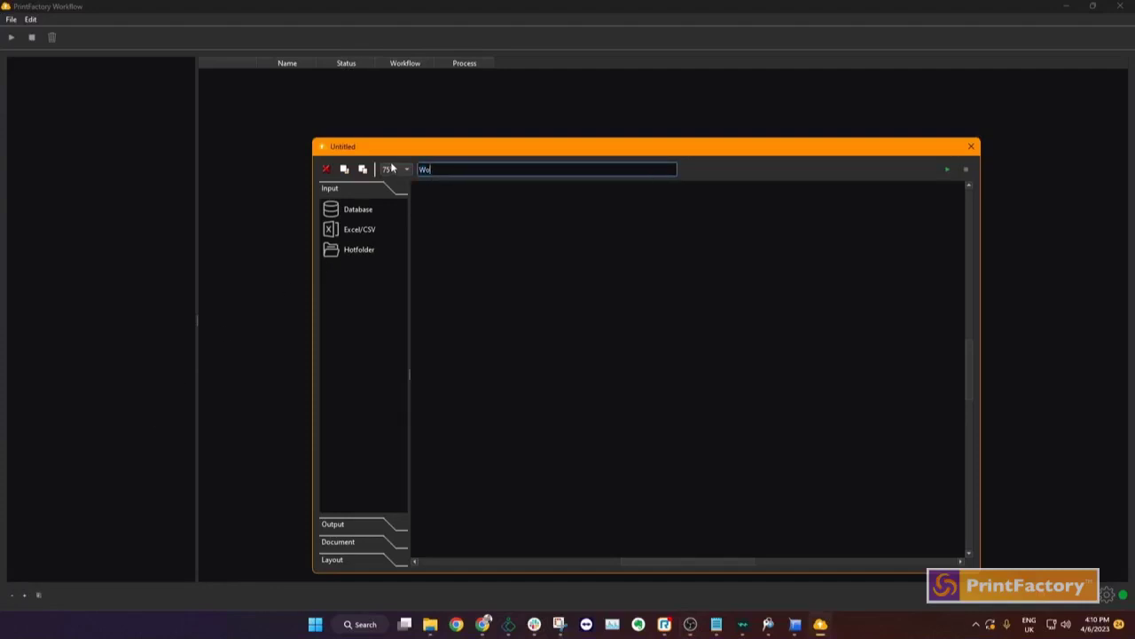
text(rkflow_1)
click(340, 525)
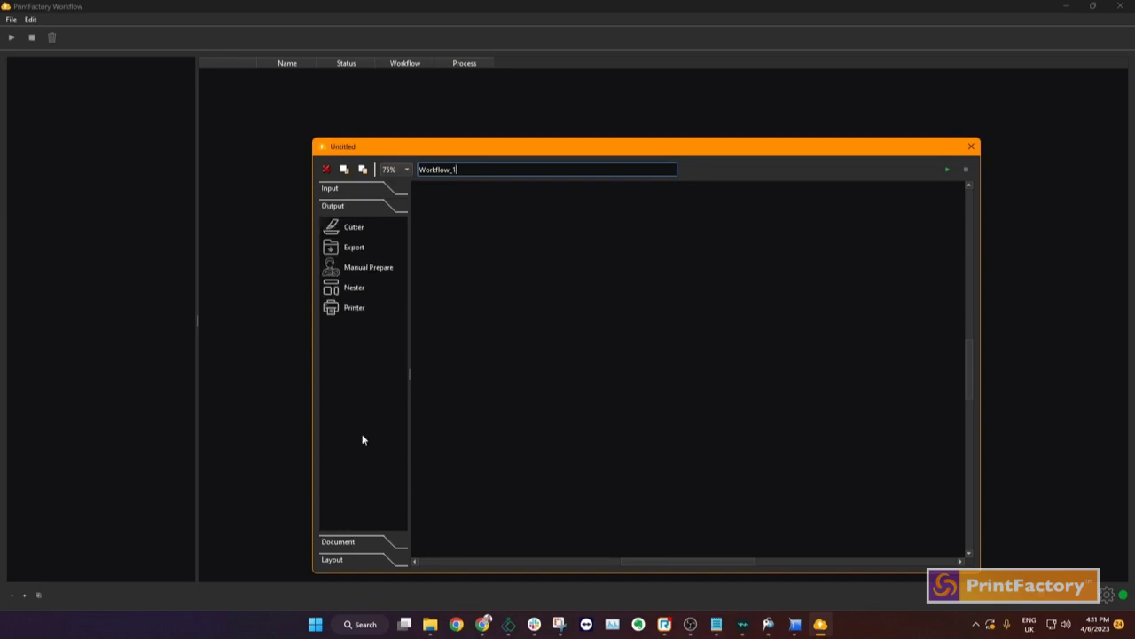
click(362, 543)
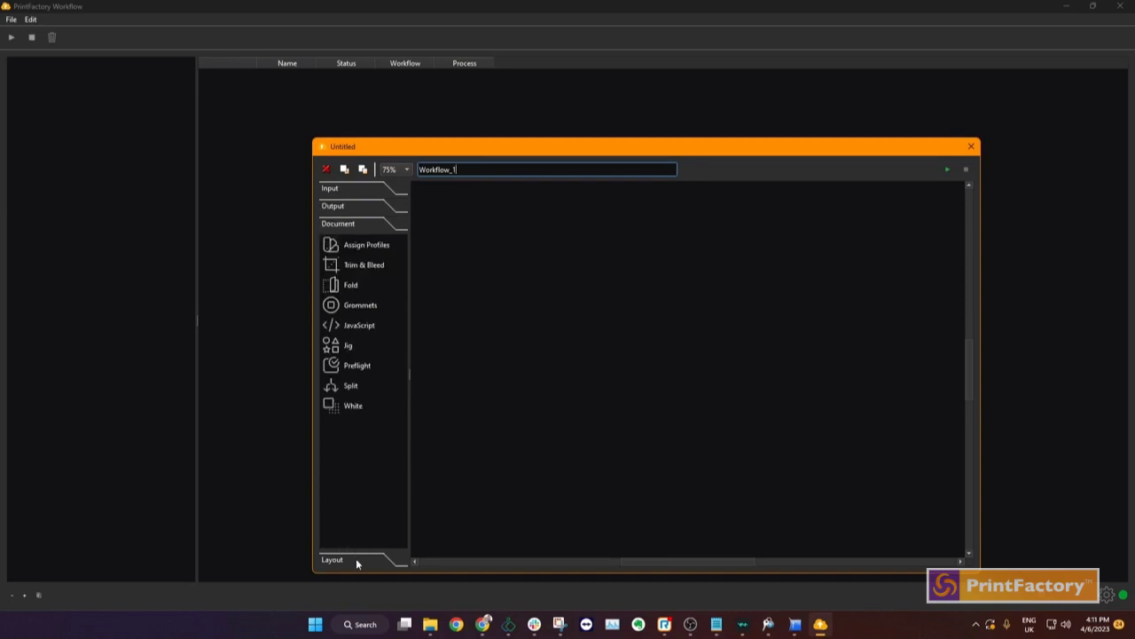
click(355, 558)
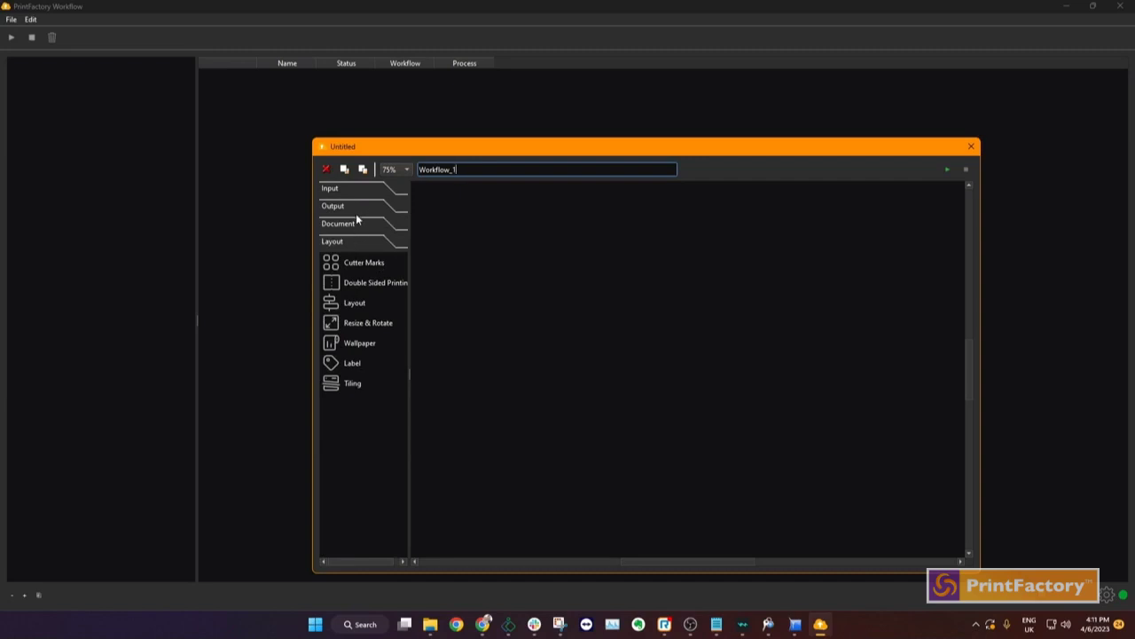
- Add a Hotfolder input module to the workflow and point its path to the Workflow_1 folder on the Desktop
click(355, 189)
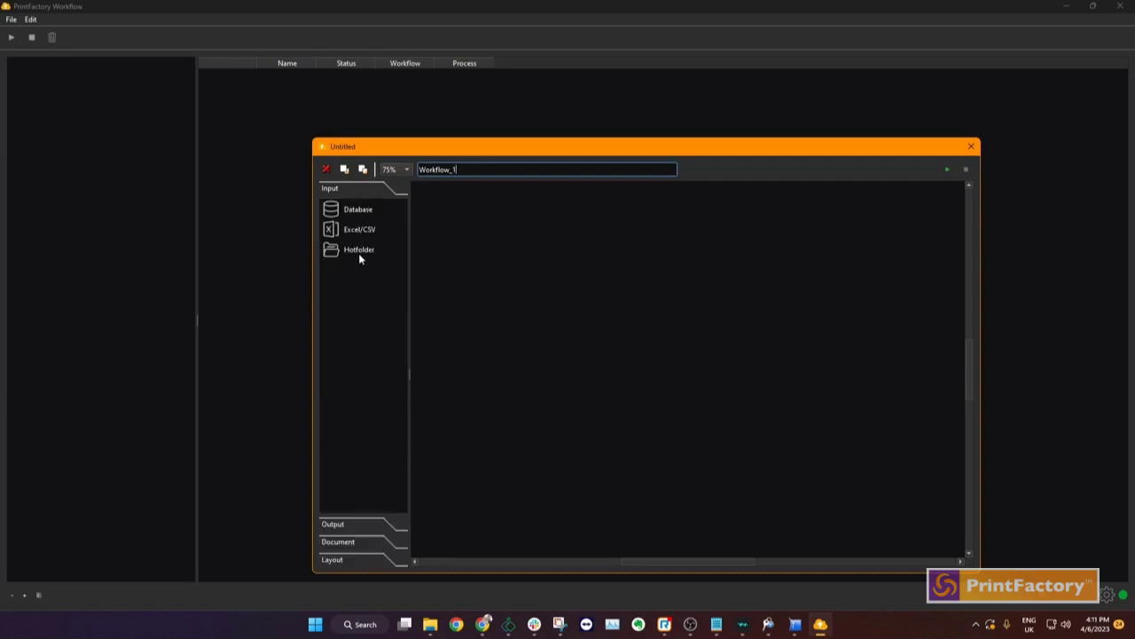
drag(358, 253, 606, 251)
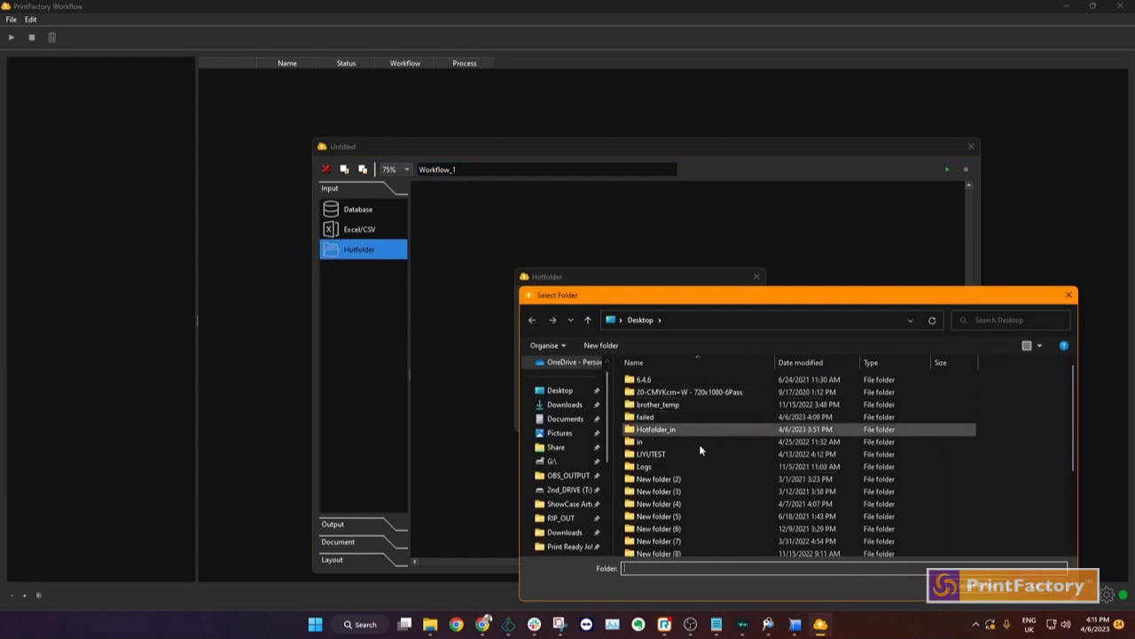
scroll(692, 430, down, 3)
click(682, 549)
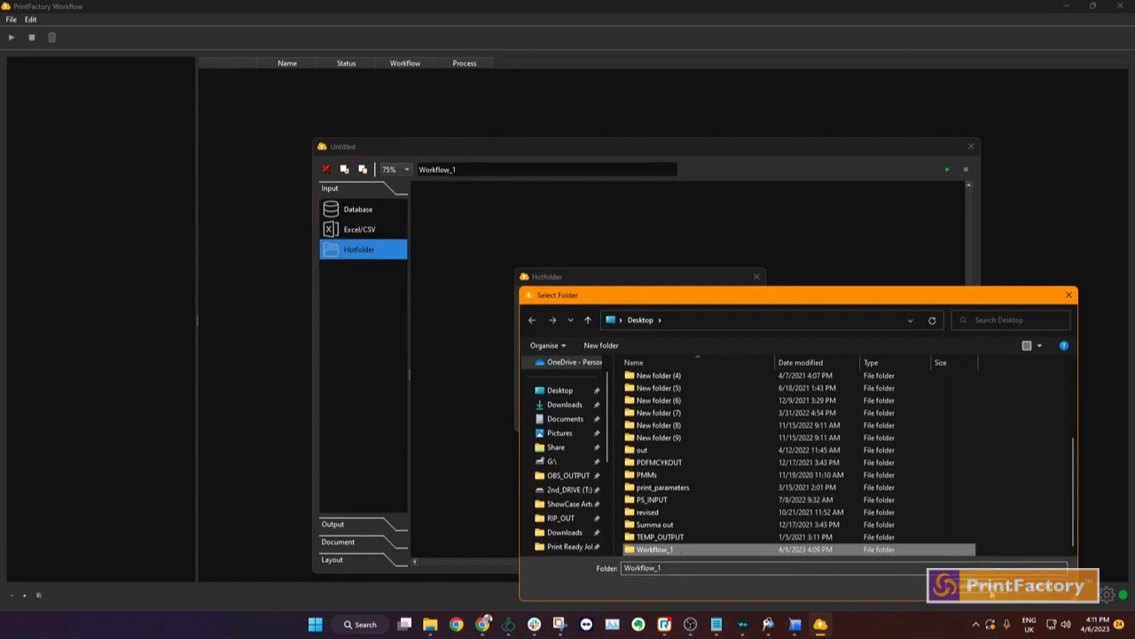
click(993, 592)
- Reduce the hotfolder's timeout to a few seconds and position the module near the canvas's upper left
click(589, 321)
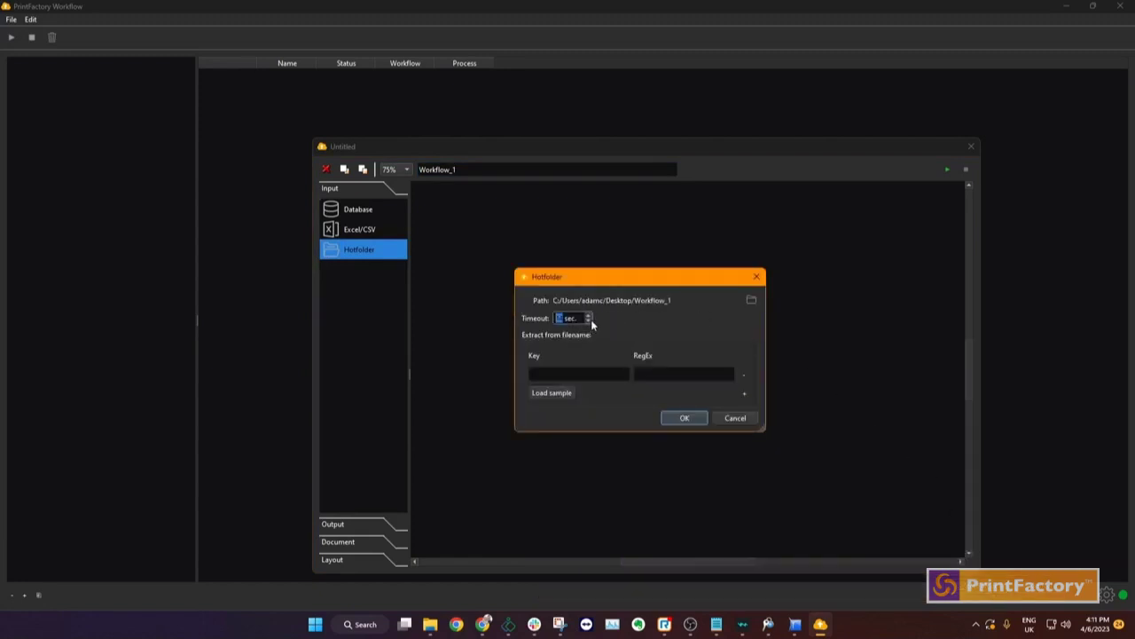
click(589, 321)
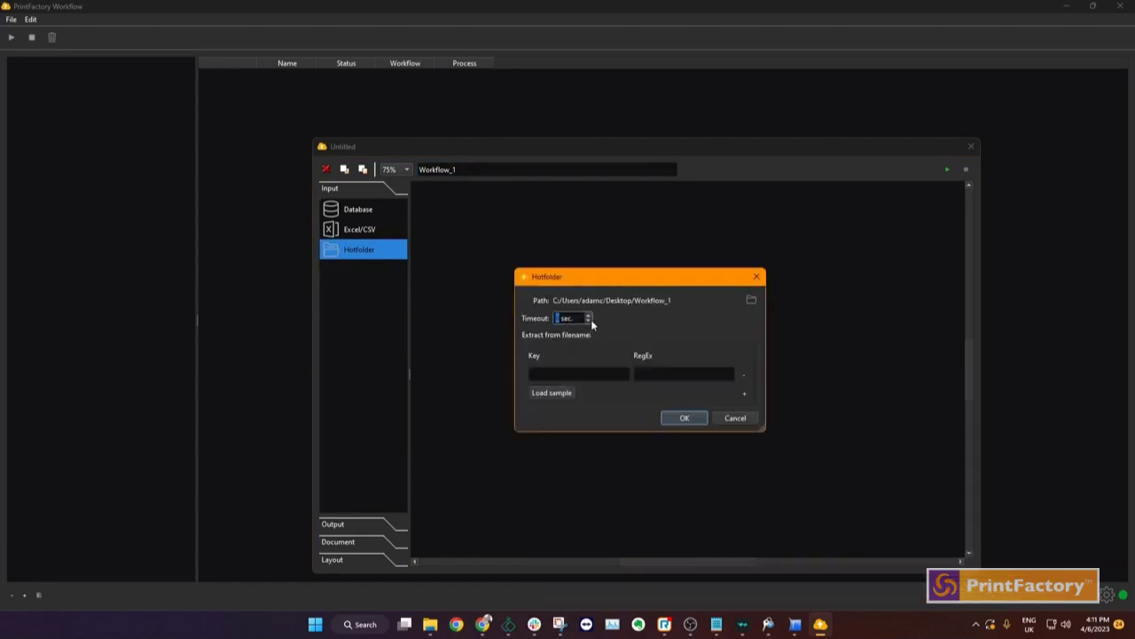
click(685, 420)
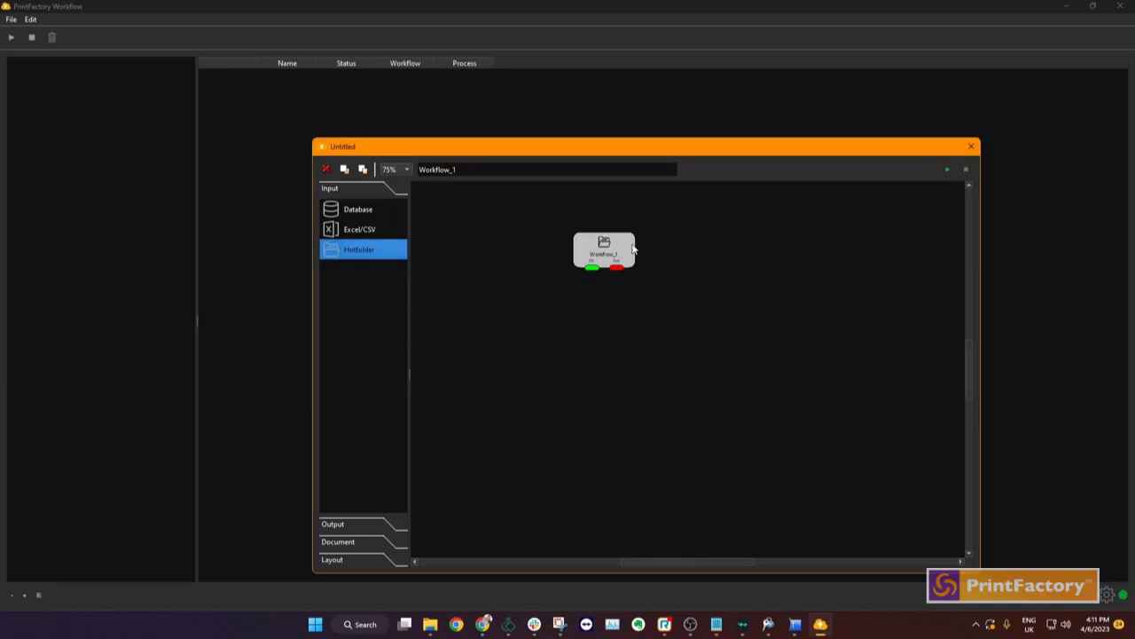
drag(633, 250, 557, 227)
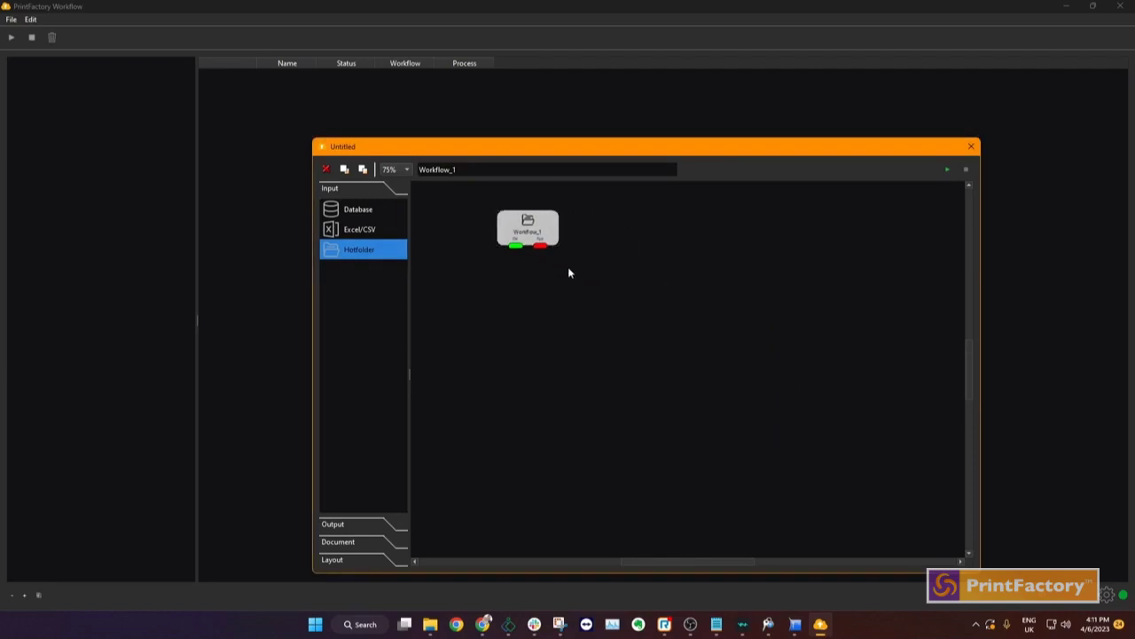
- Add a Printer output module and choose the Agfa Anapurna H1650iW LED as its printer
click(334, 523)
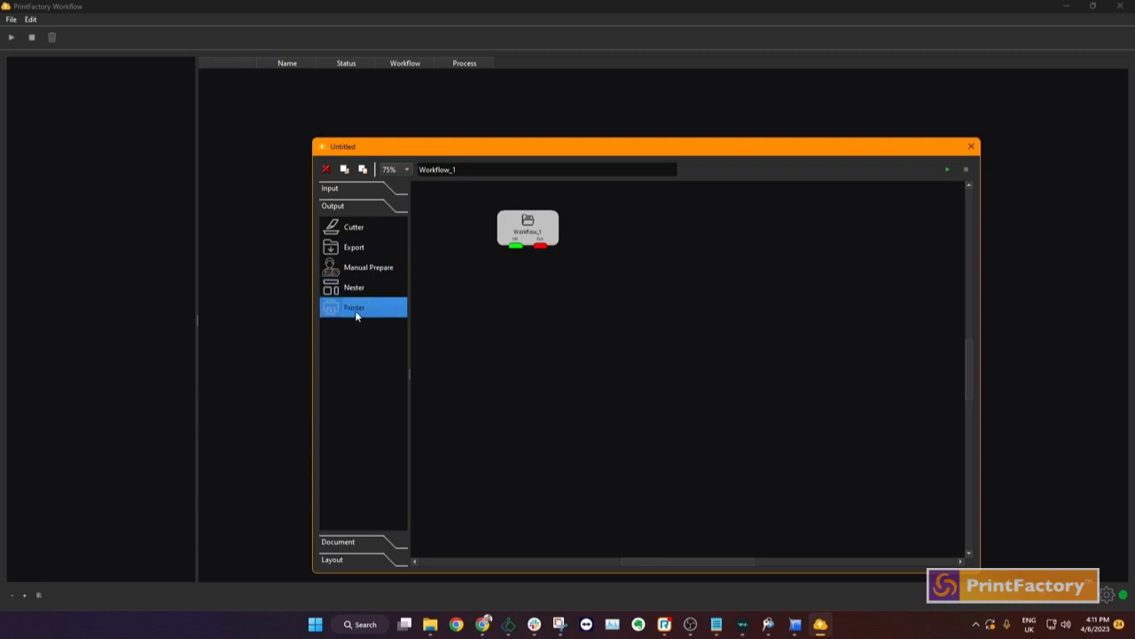
drag(355, 312, 852, 412)
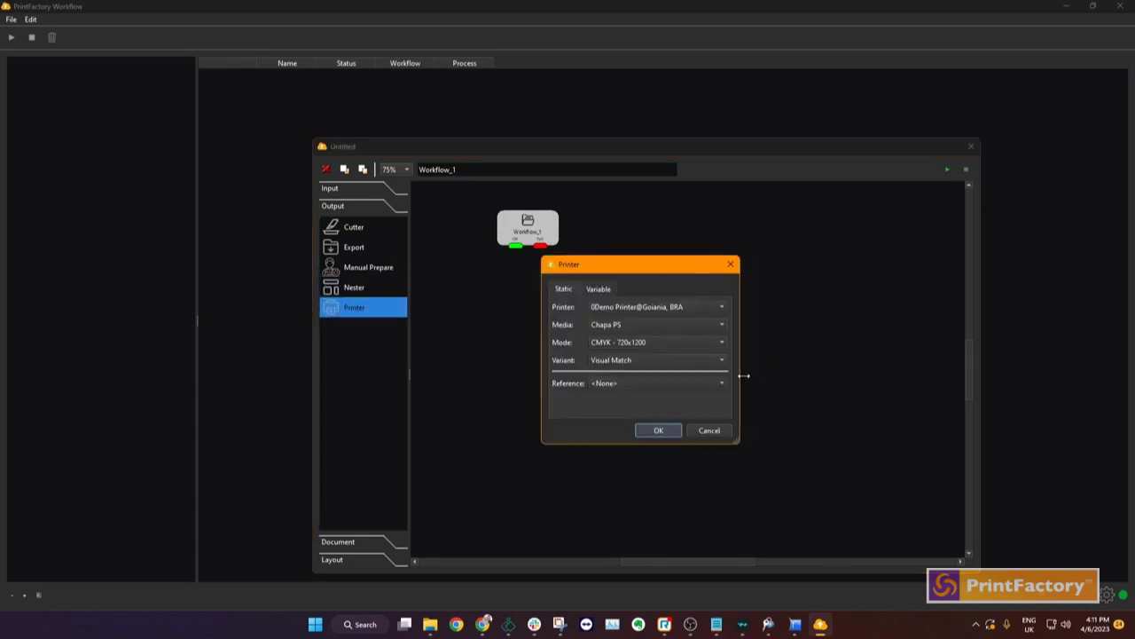
click(645, 307)
click(697, 67)
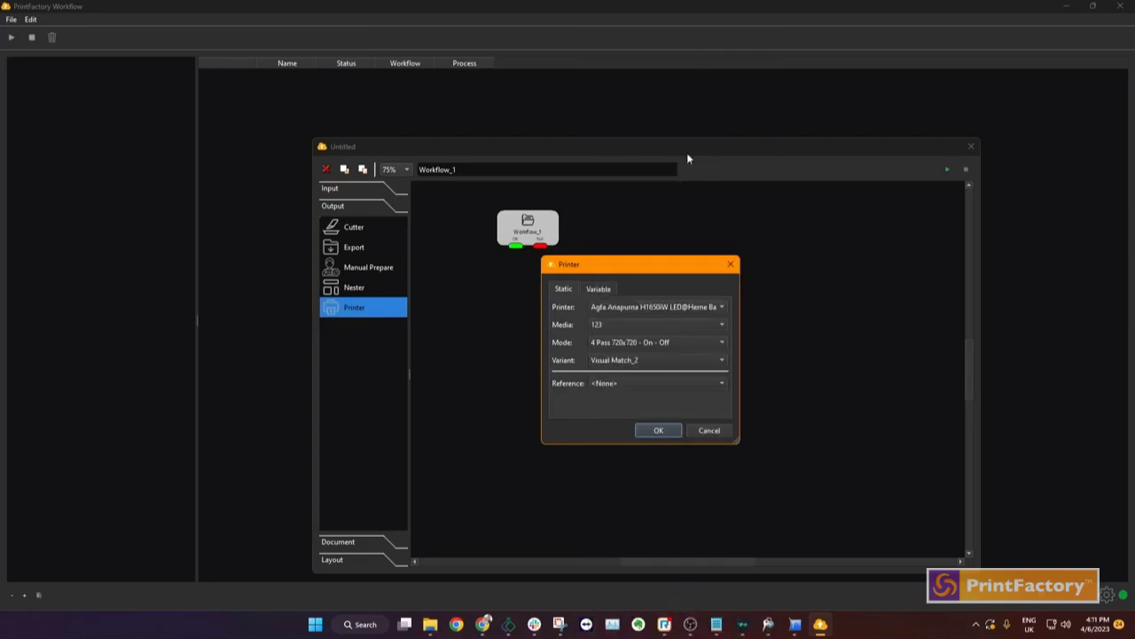
- Set the printer module's media to Test PMM comments and its reference profile to ISO Coated v2 (ECI)
click(661, 325)
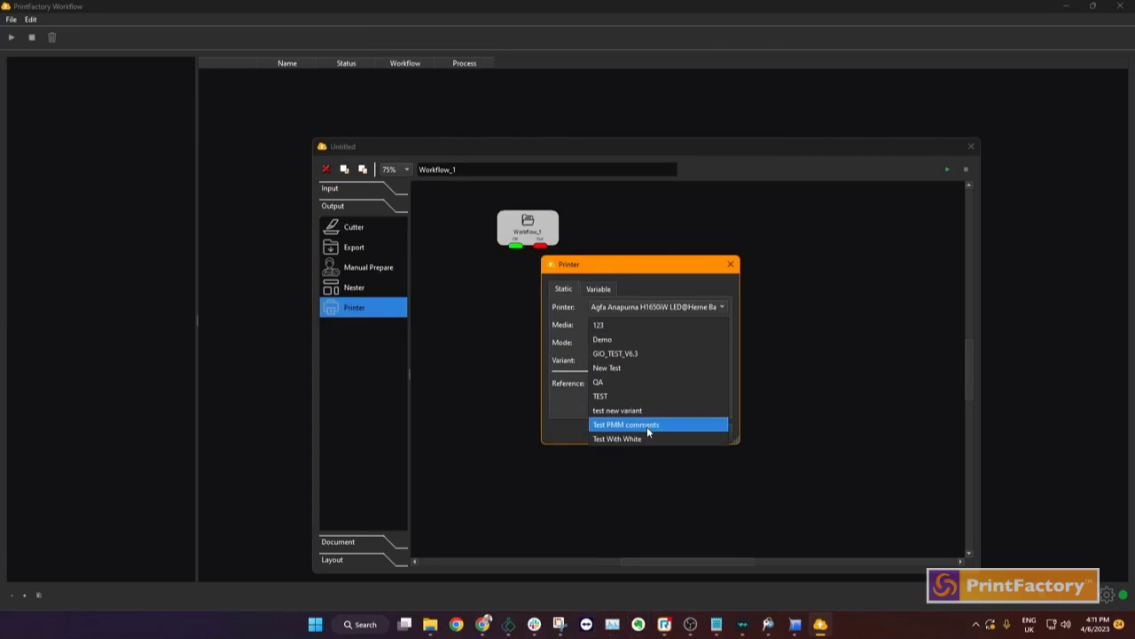
click(645, 425)
click(639, 382)
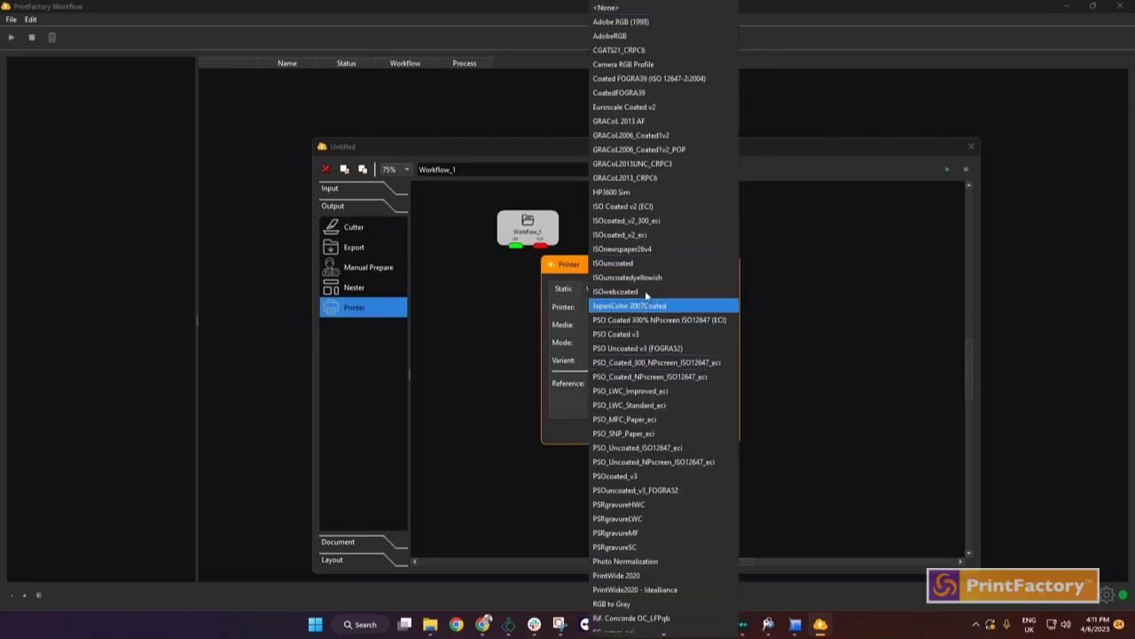
click(667, 207)
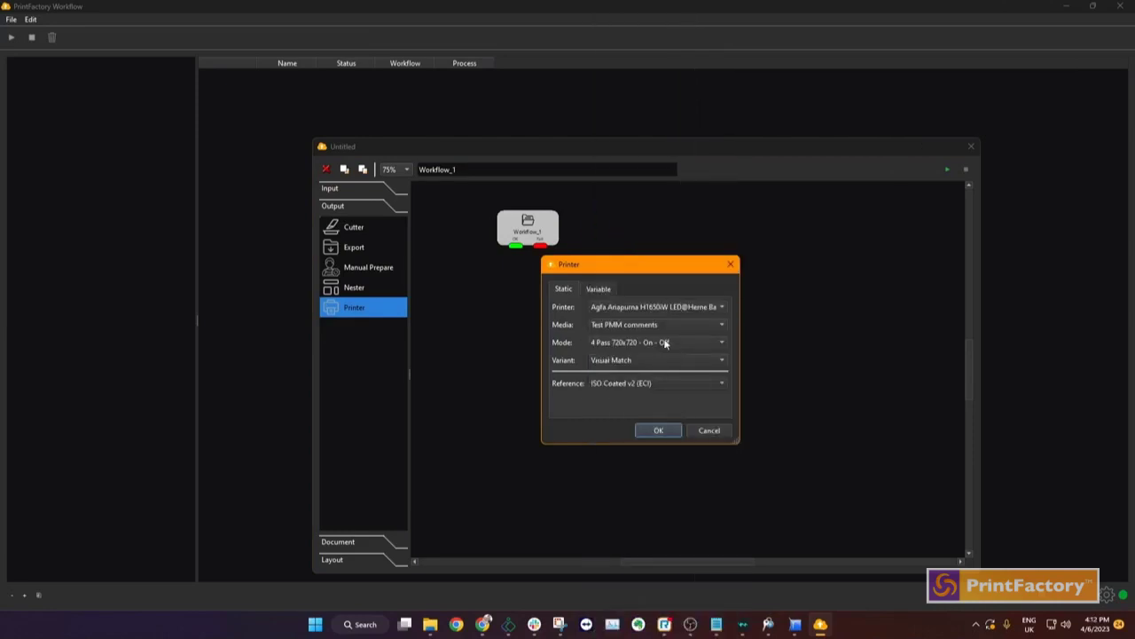
click(659, 430)
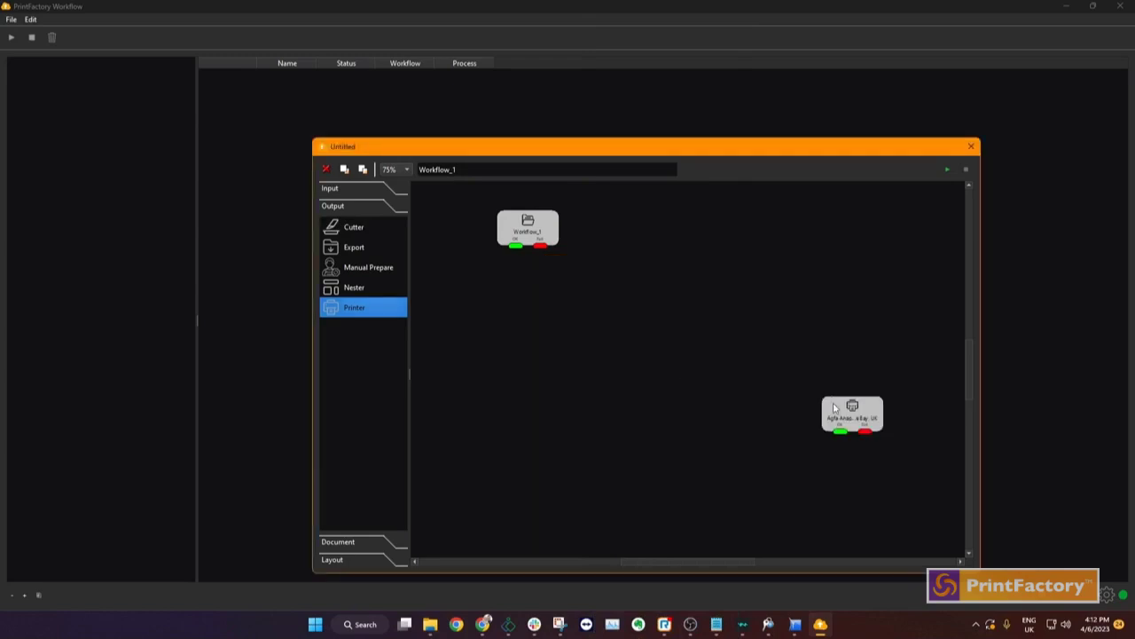
- Move the printer module to the lower right of the workflow canvas
drag(834, 407, 808, 380)
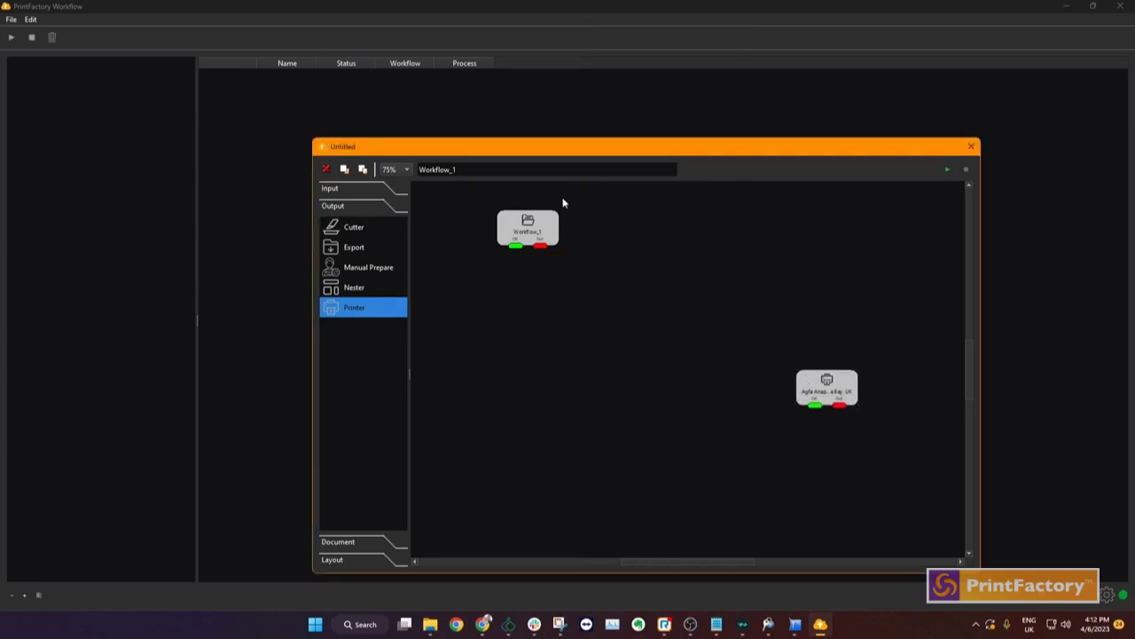
click(856, 388)
drag(856, 388, 890, 473)
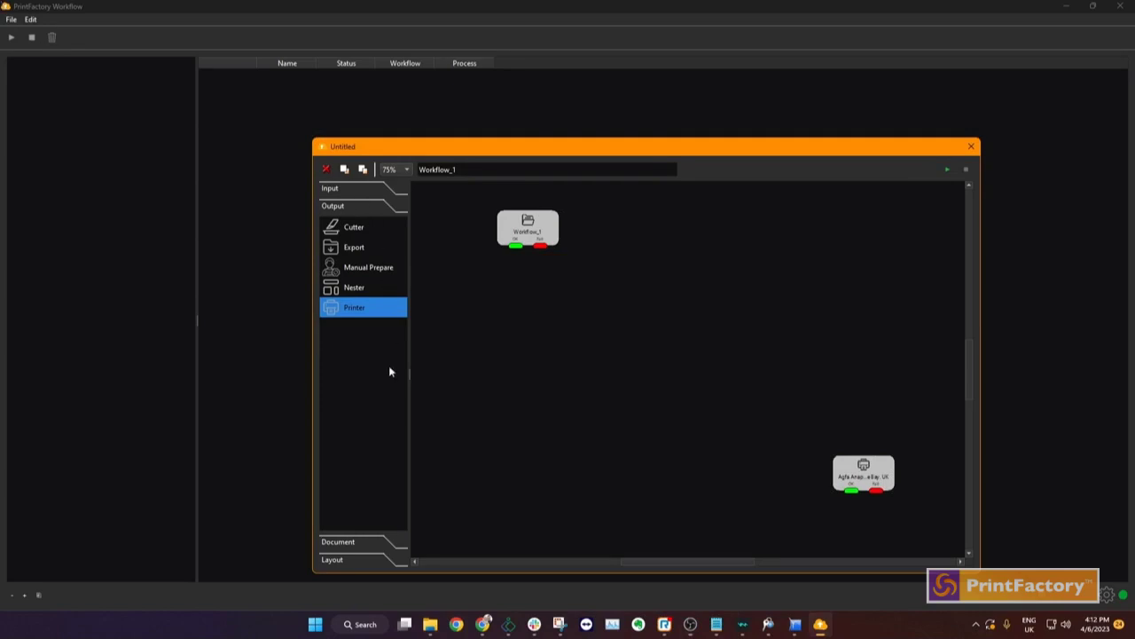
- Add a Resize & Rotate module below the hotfolder, scaling to 500%
click(340, 558)
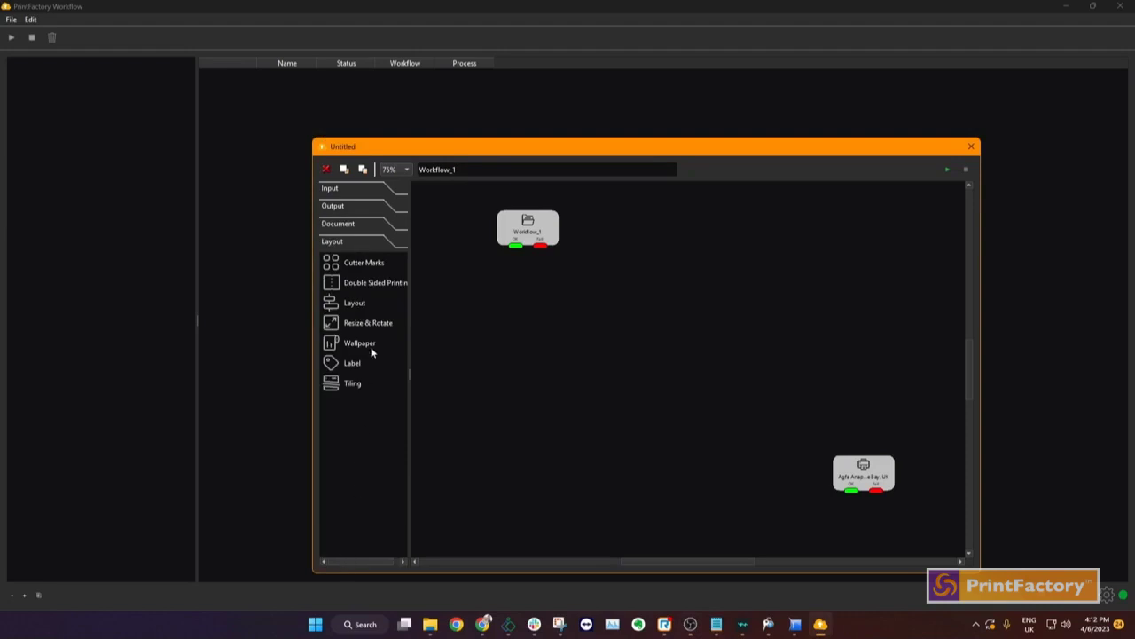
drag(363, 325, 499, 320)
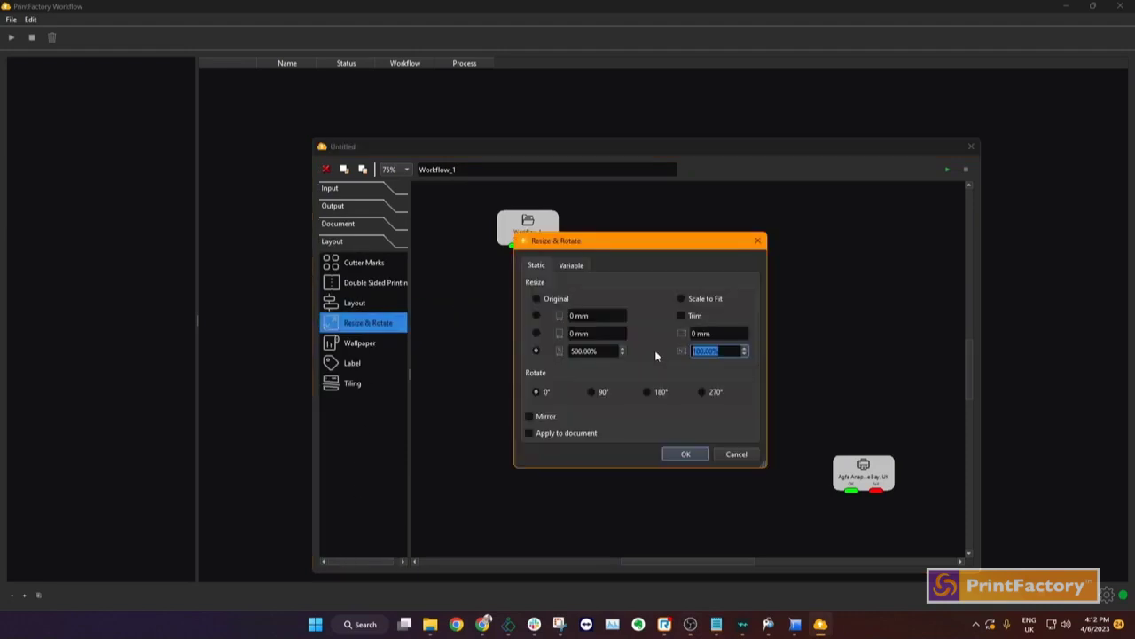
click(686, 454)
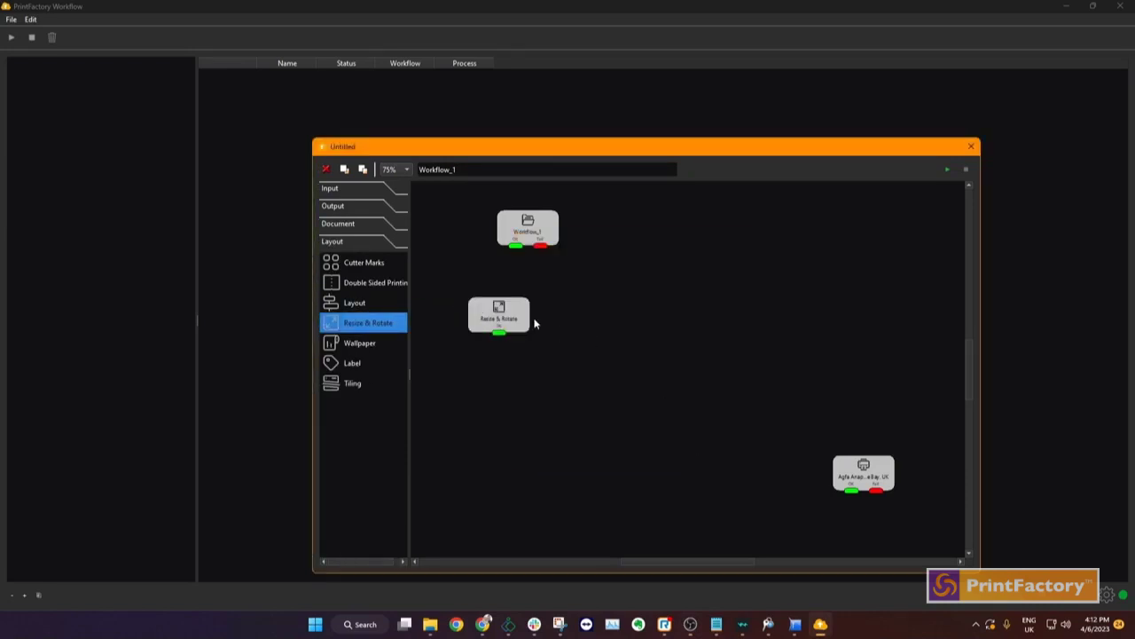
- Rename the Resize & Rotate module to Scale 500%, align it under the hotfolder and connect the hotfolder's OK output to it
drag(532, 321, 544, 307)
click(544, 308)
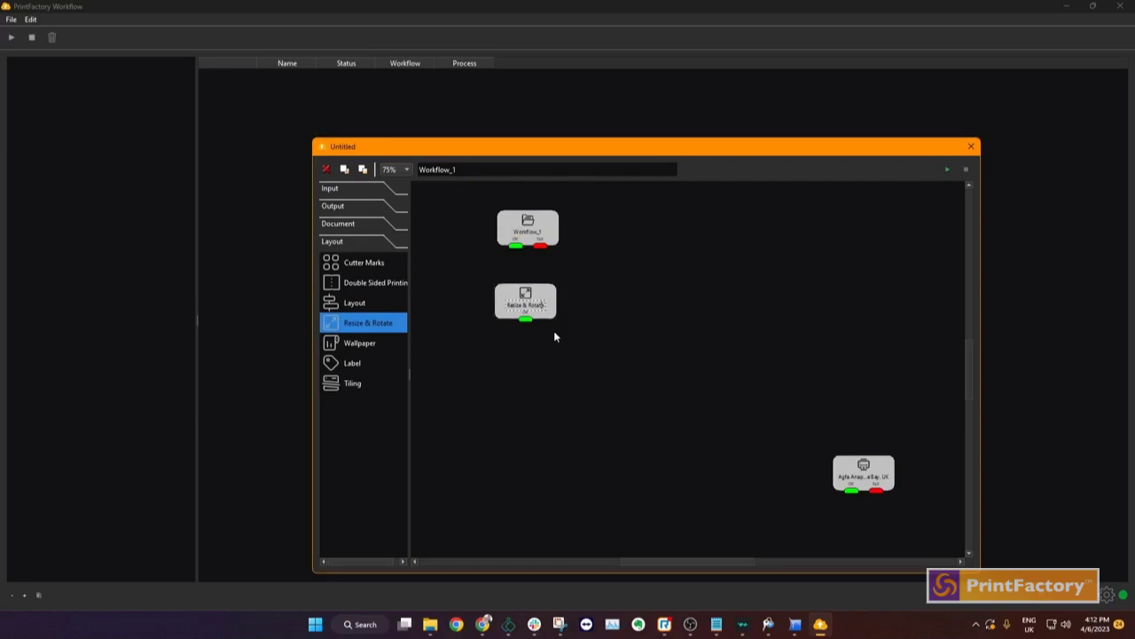
key(BackSpace)
key(BackSpace)
key(BackSpace)
key(BackSpace)
key(BackSpace)
key(BackSpace)
key(BackSpace)
key(BackSpace)
text(Scale 500%)
mouse_move(515, 246)
mouse_down()
mouse_move(517, 303)
mouse_move(542, 304)
mouse_up()
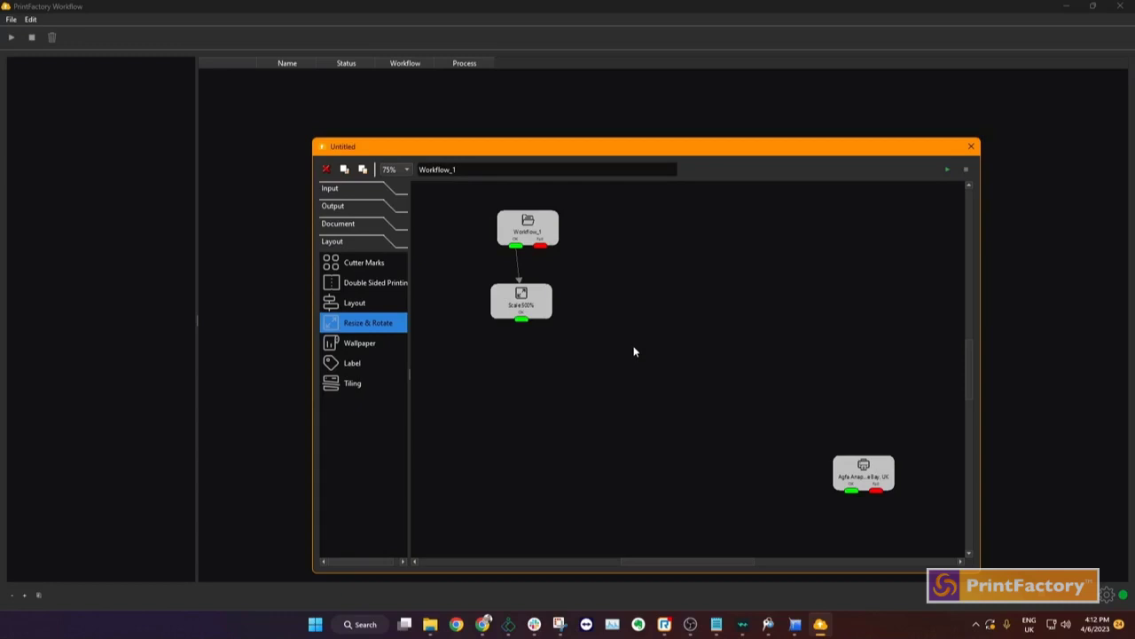
- Add a Trim & Bleed module below Scale 500% that trims to the trim box
click(351, 224)
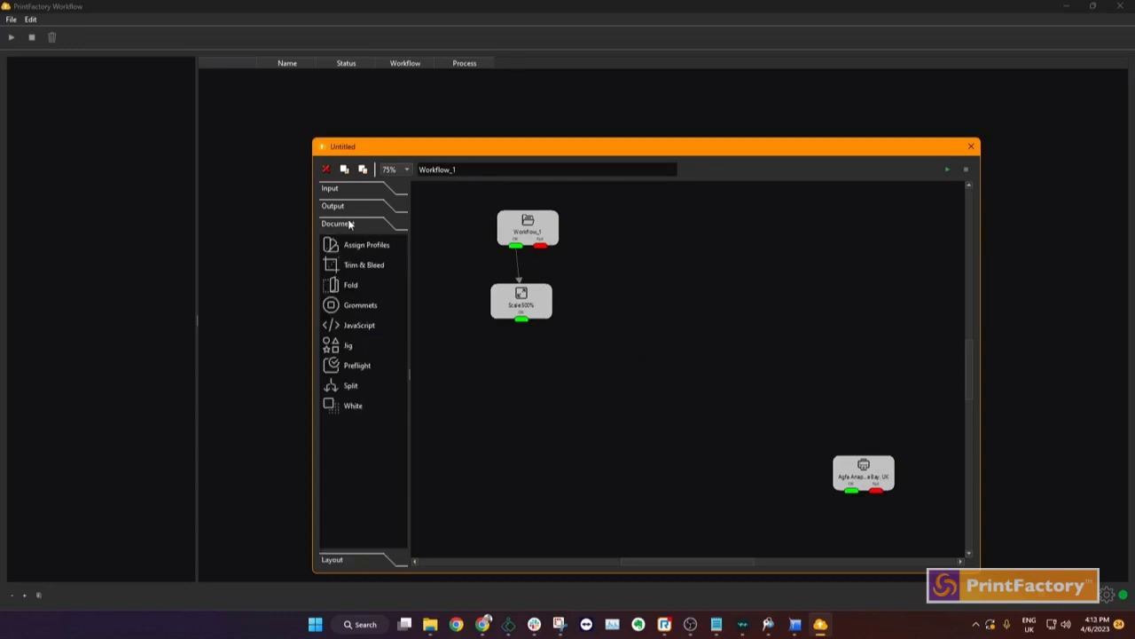
drag(364, 265, 538, 385)
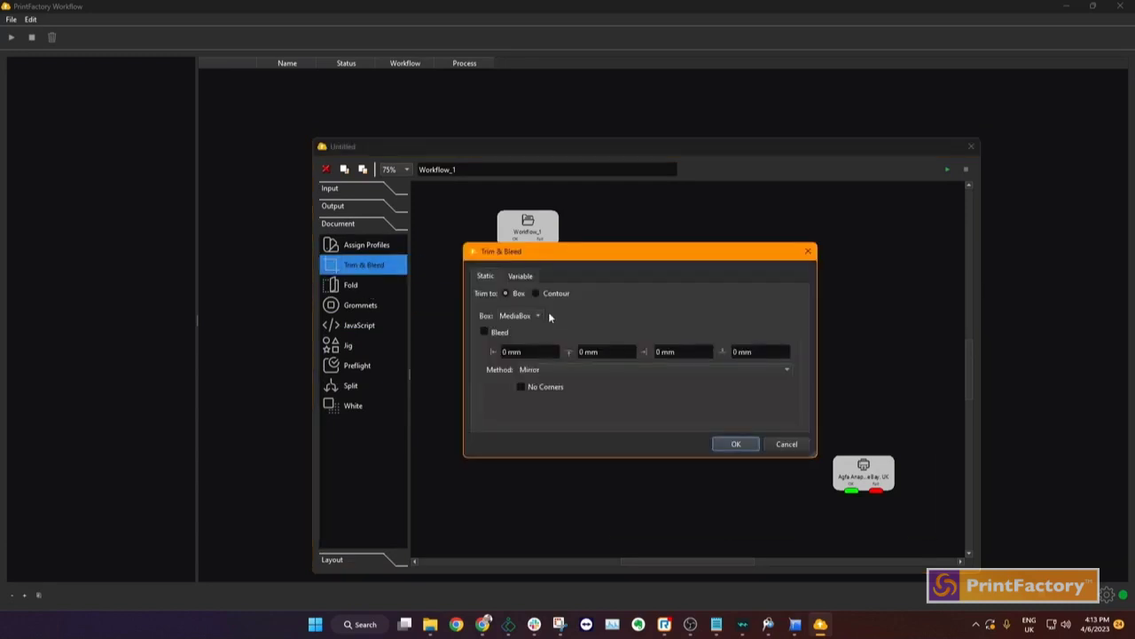
click(527, 314)
click(522, 363)
click(738, 446)
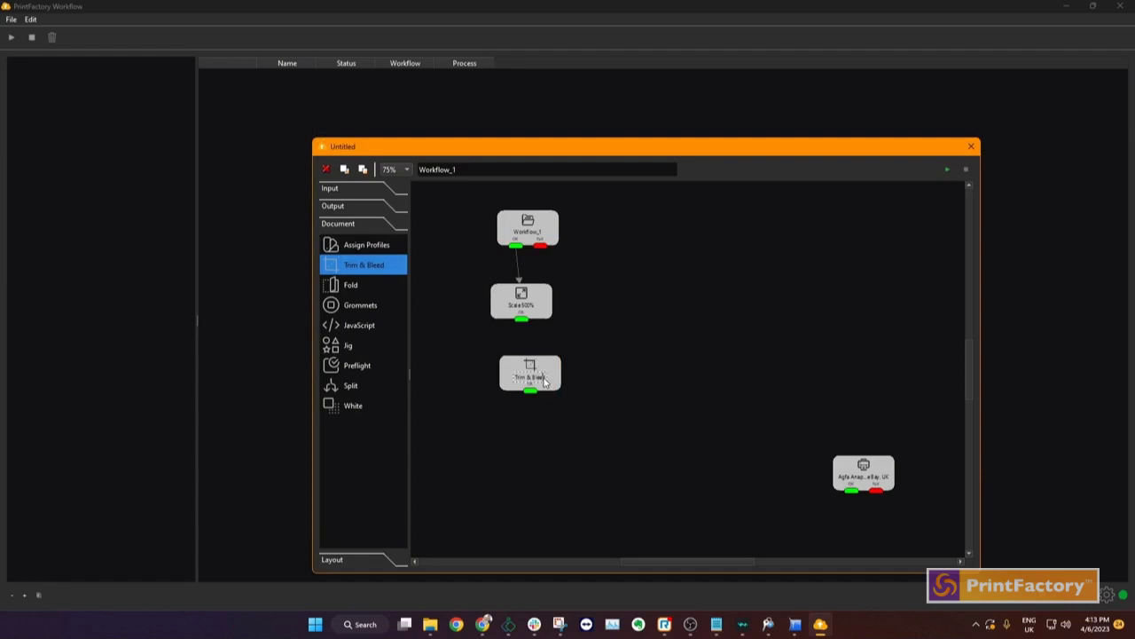
- Rename the Trim & Bleed module to Crop to trim box and align it under the Scale 500% module
text(Acrop)
key(ctrl+a)
text(Crop to B)
text(rim box)
drag(552, 367, 548, 359)
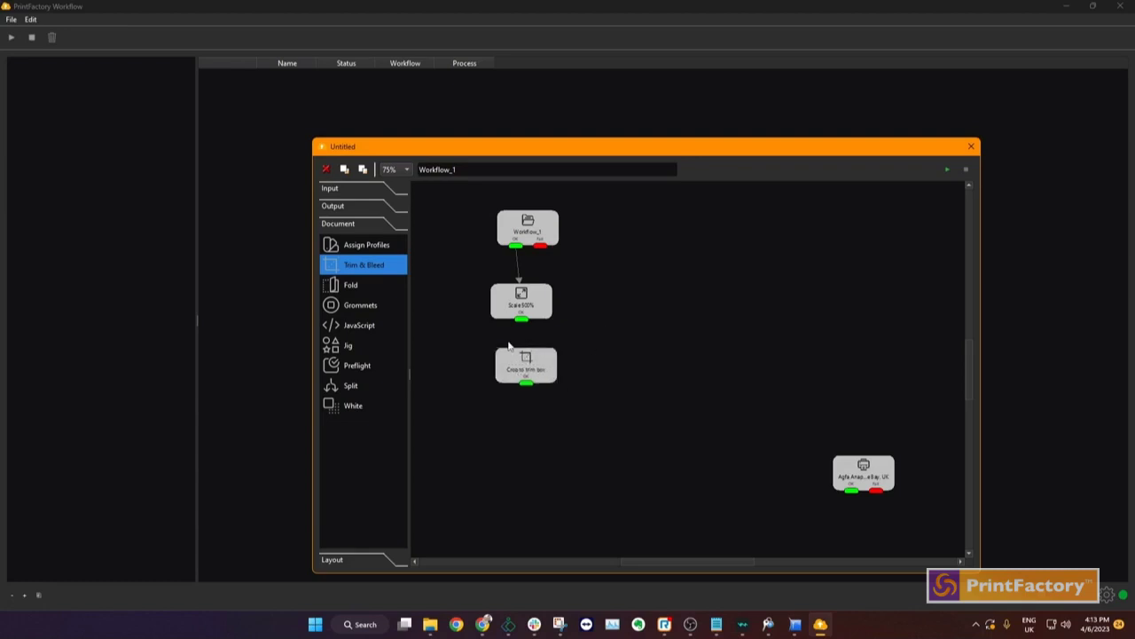
- Add a second Trim & Bleed module below Crop to trim box with Bleed enabled at 5 mm
drag(387, 269, 541, 422)
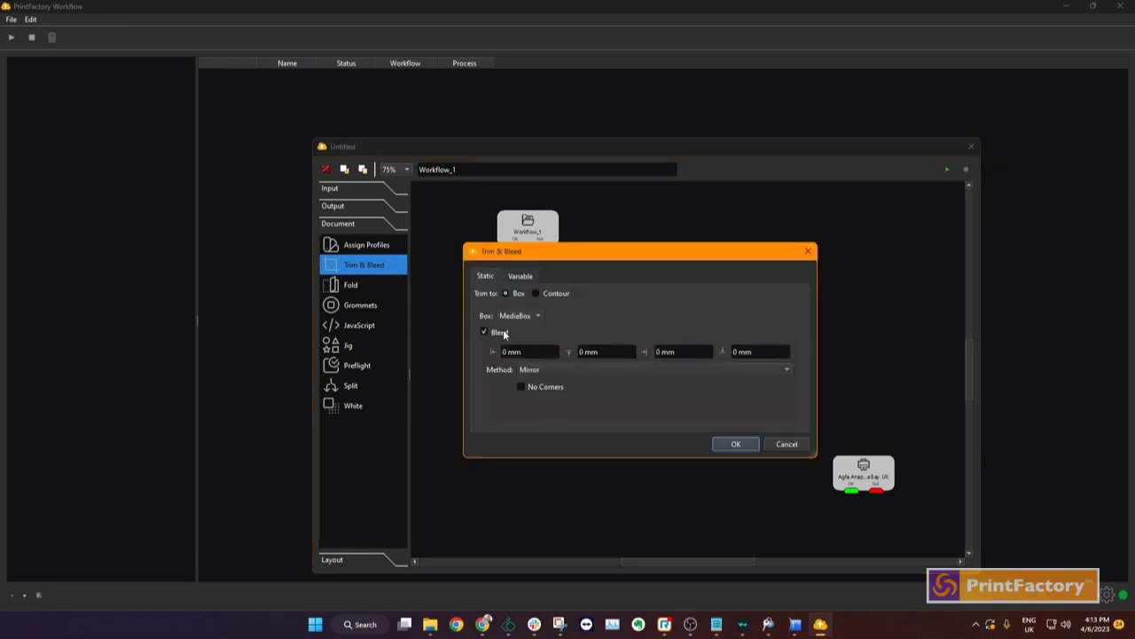
click(507, 351)
text(5)
click(747, 448)
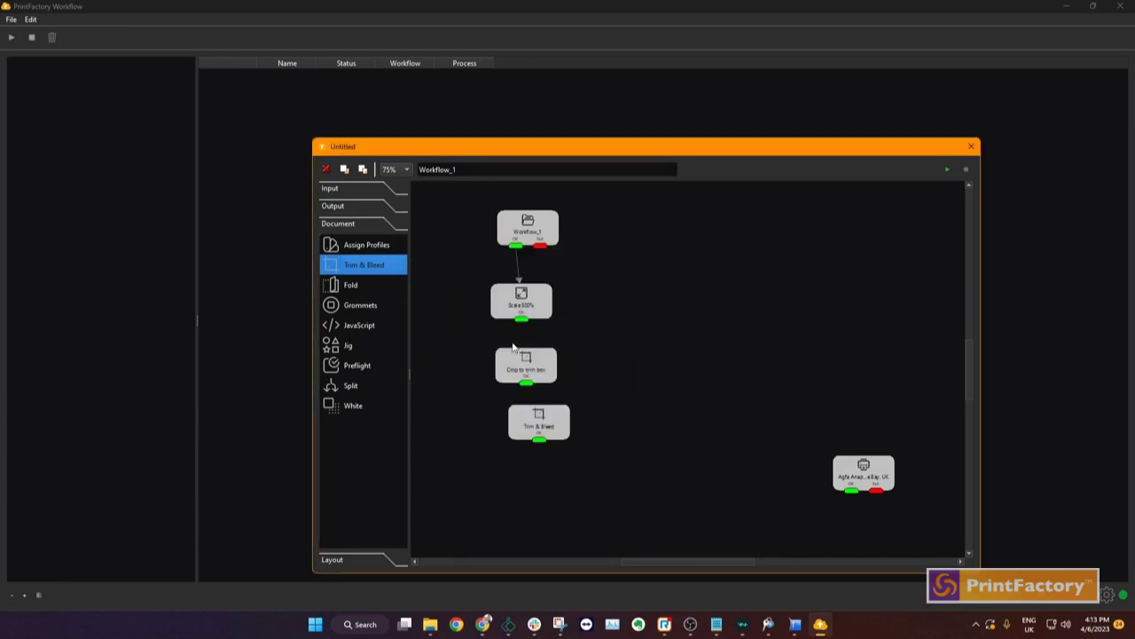
- Connect Scale 500% to Crop to trim box, and Crop to trim box to the Trim & Bleed module aligned beneath it
drag(521, 319, 518, 417)
click(518, 417)
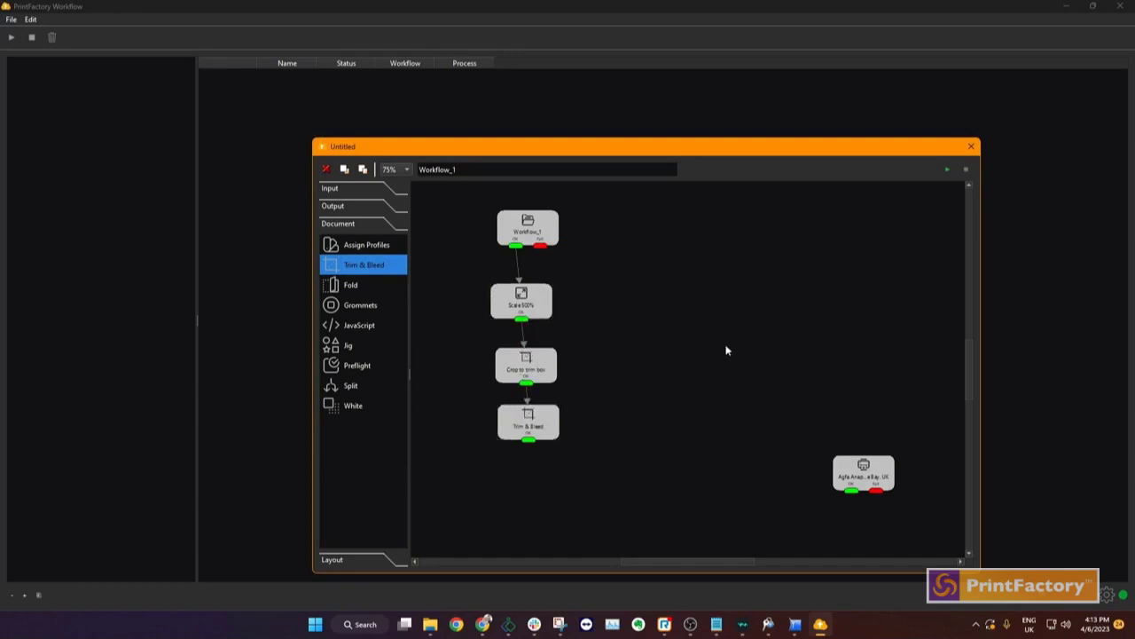
- Add another Resize & Rotate module below the Trim & Bleed module
scroll(714, 354, down, 1)
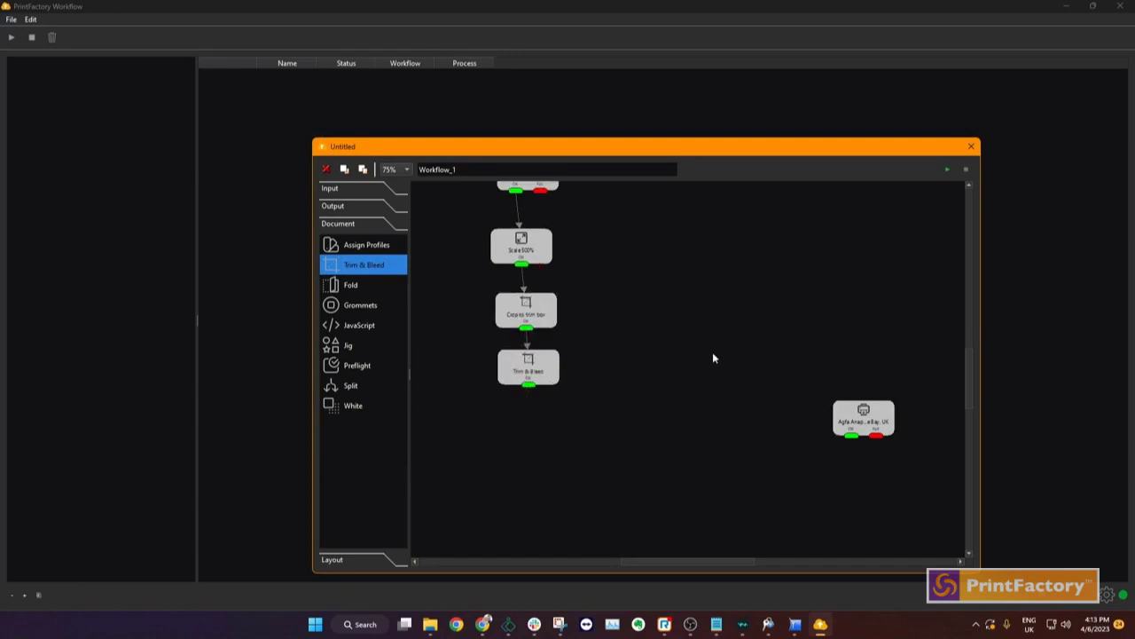
click(334, 559)
drag(375, 321, 577, 461)
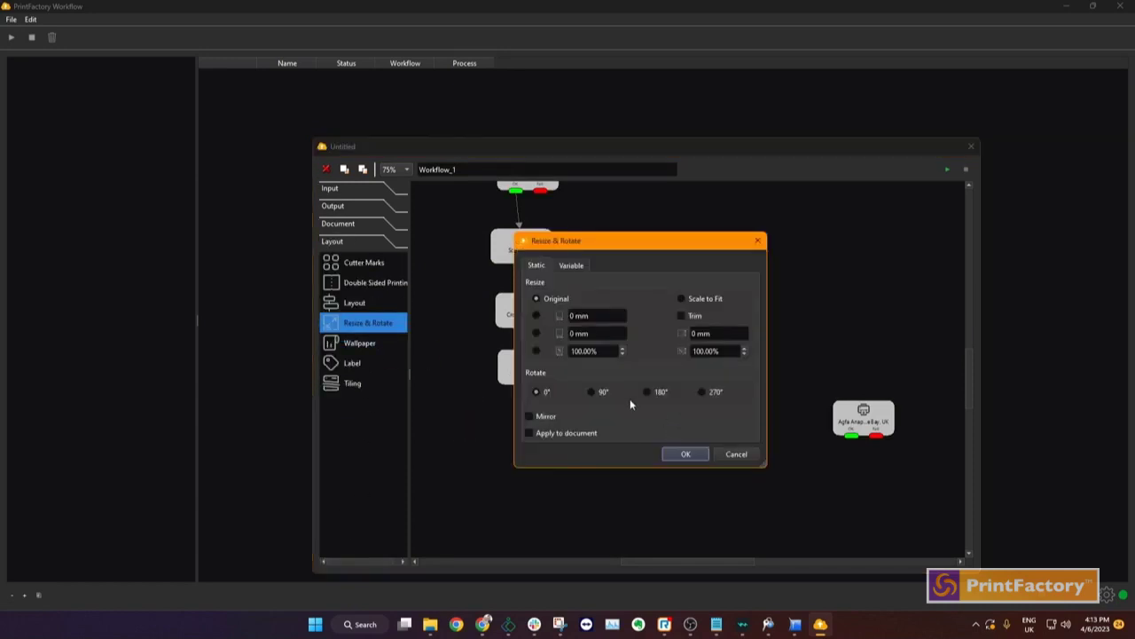
click(686, 454)
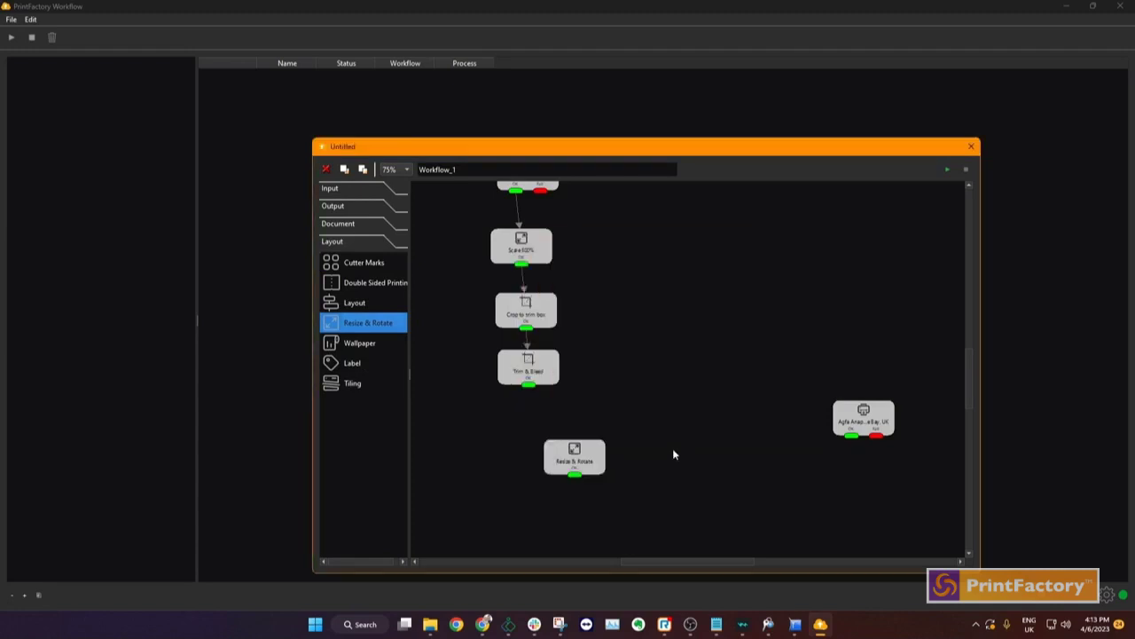
- Rename the new Resize & Rotate module to rotate 90, align it under the Trim & Bleed module and connect Trim & Bleed to it
double_click(585, 463)
text(Steate)
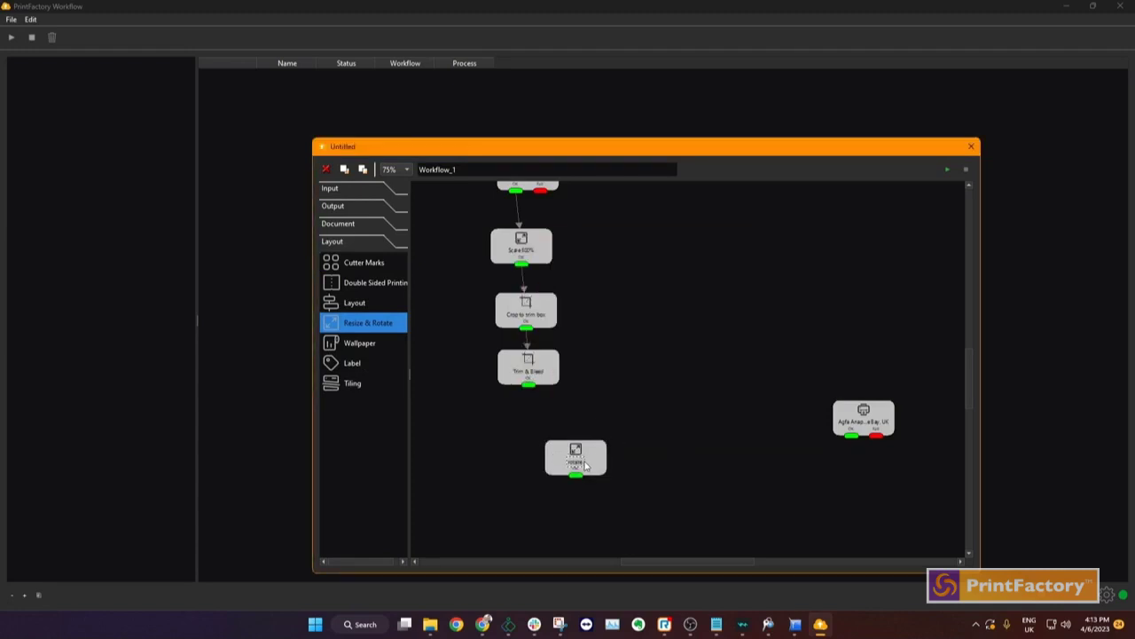
text( 90)
drag(598, 456, 554, 426)
drag(528, 385, 534, 417)
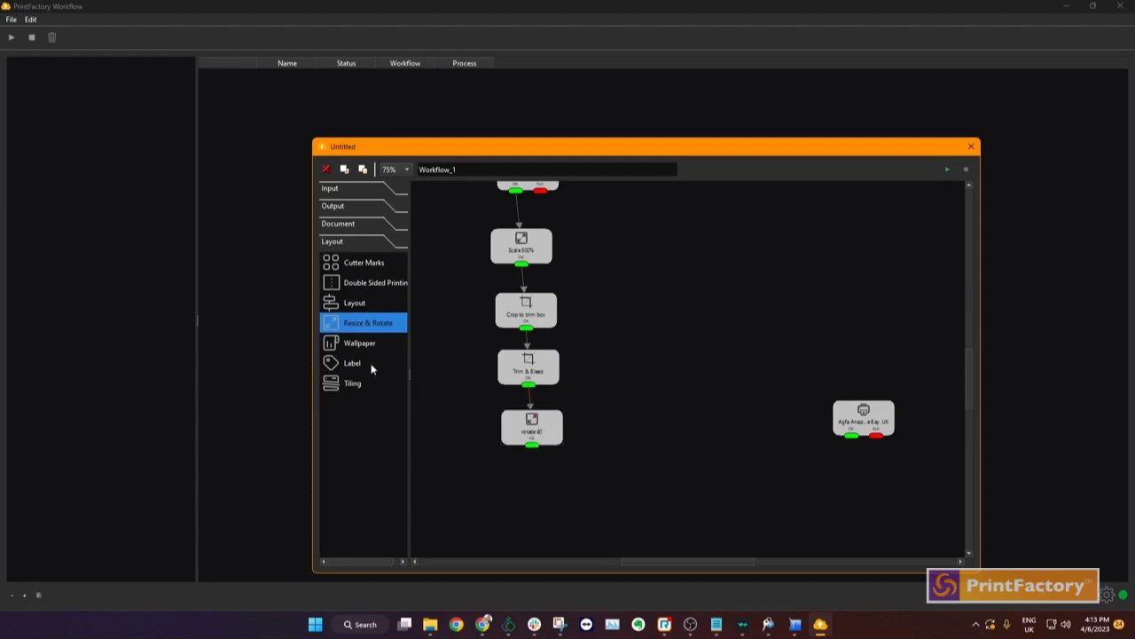
- Add a Label module beside rotate 90 that adds the PrintFactory info label to each item, and connect rotate 90 to it
drag(353, 363, 646, 443)
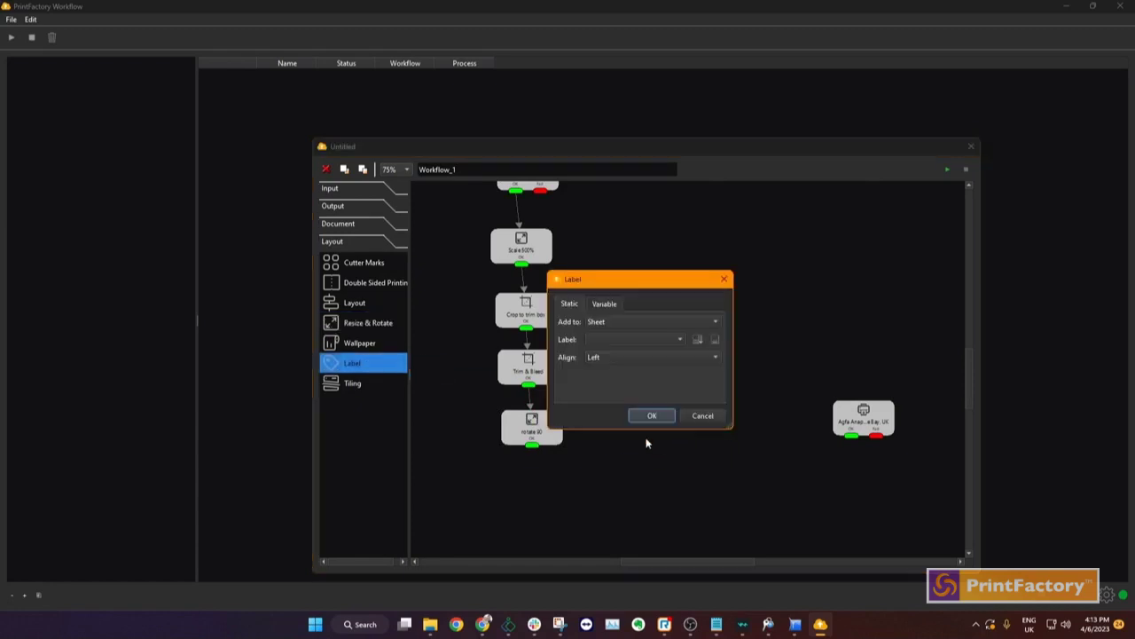
click(626, 322)
click(630, 335)
click(636, 338)
scroll(636, 339, down, 20)
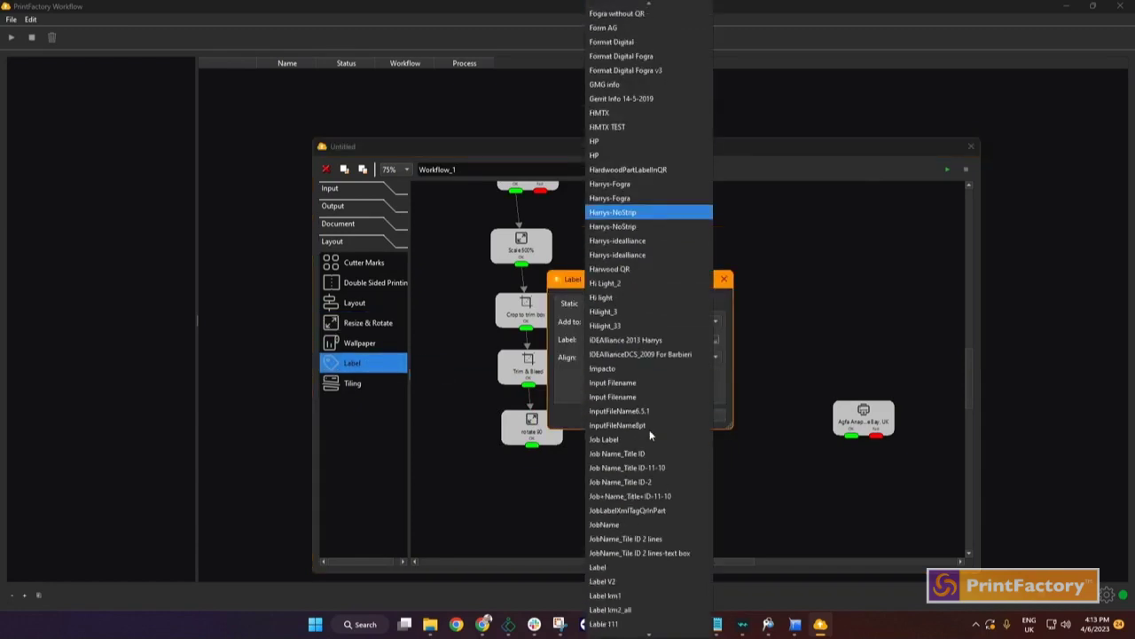
scroll(650, 430, down, 8)
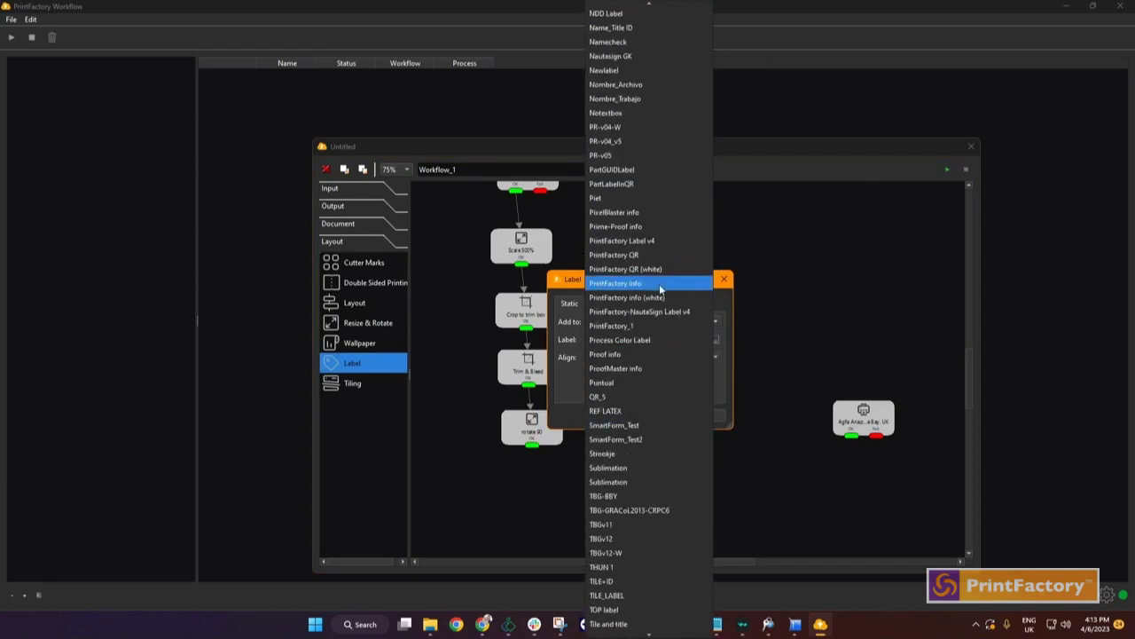
click(655, 286)
click(697, 340)
click(706, 381)
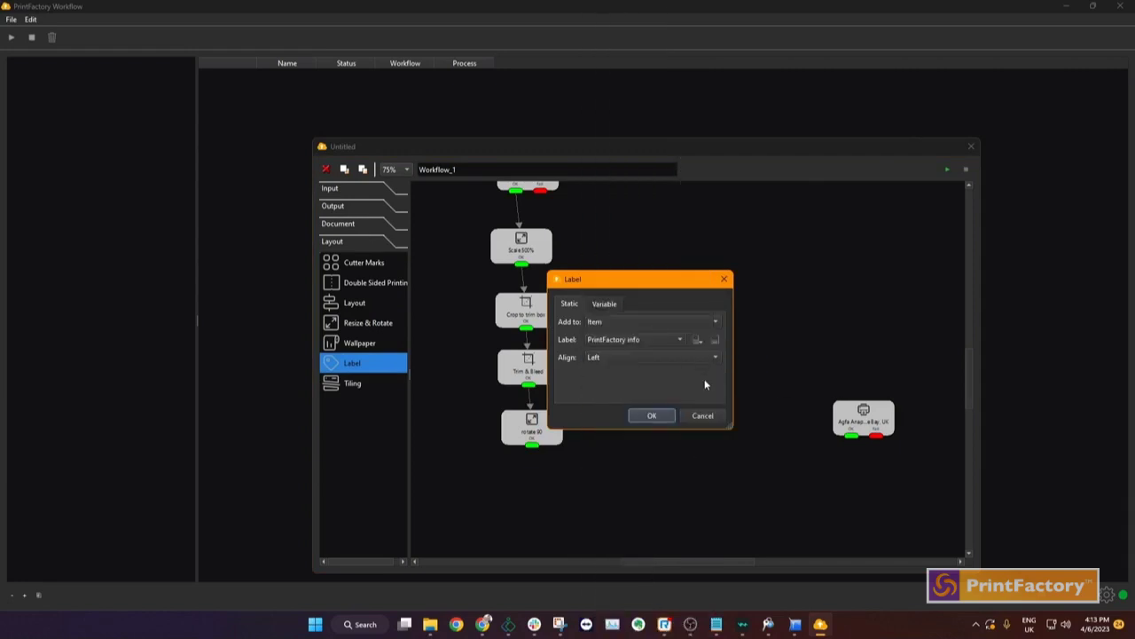
click(652, 416)
drag(532, 445, 612, 432)
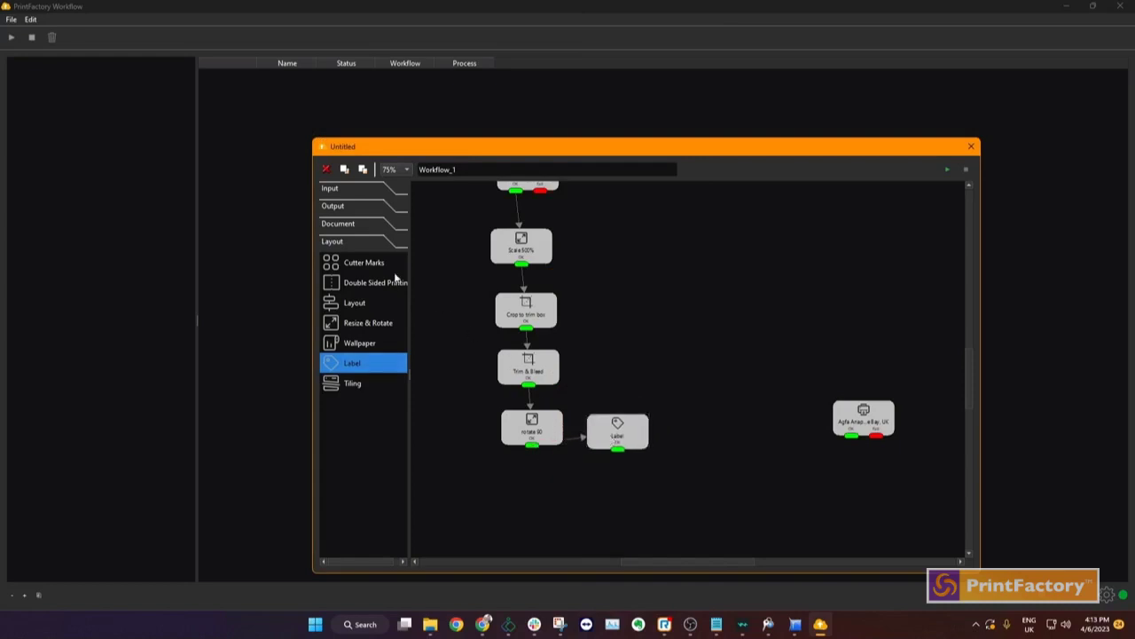
- Add a Preflight module with the Defaults profile beside the Label module and connect Label to it
click(343, 226)
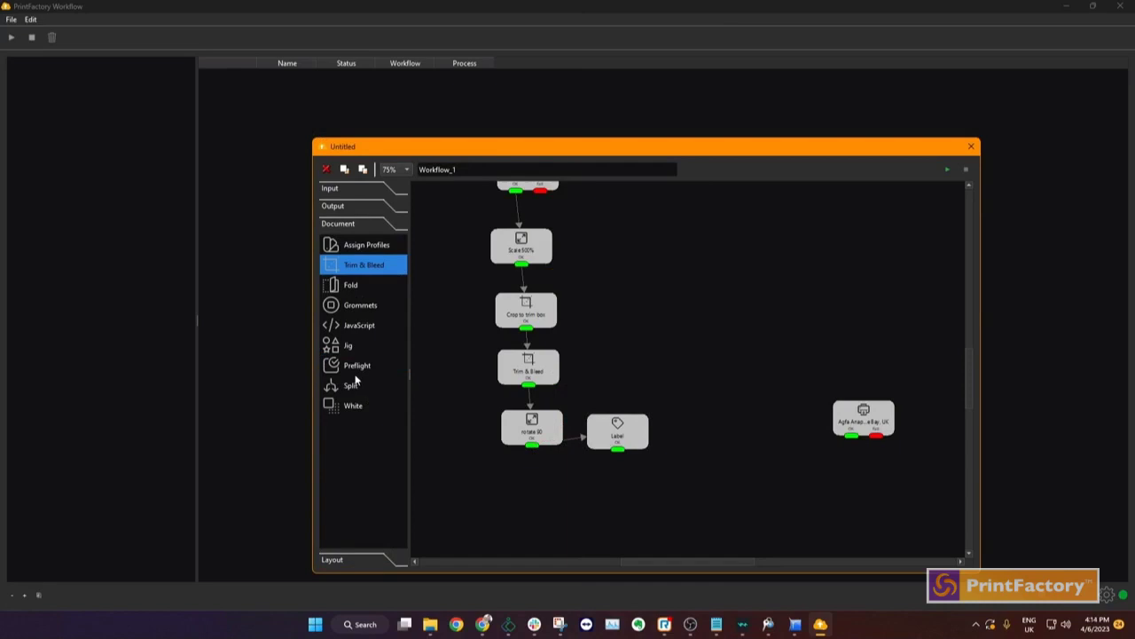
drag(357, 365, 709, 437)
click(590, 343)
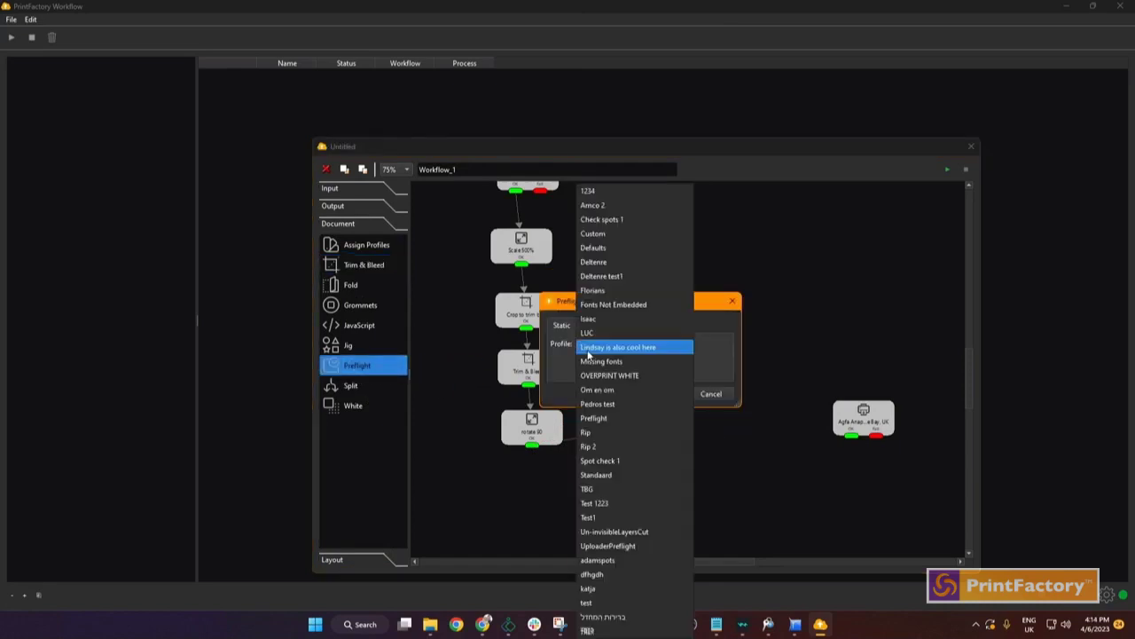
click(637, 248)
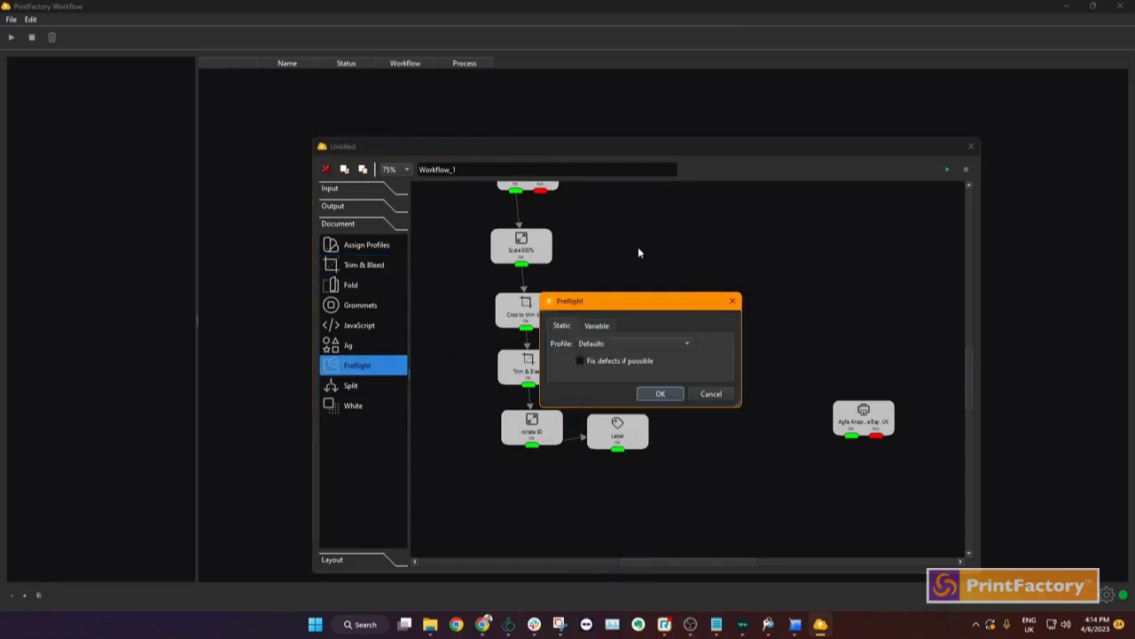
click(661, 394)
drag(618, 456, 696, 439)
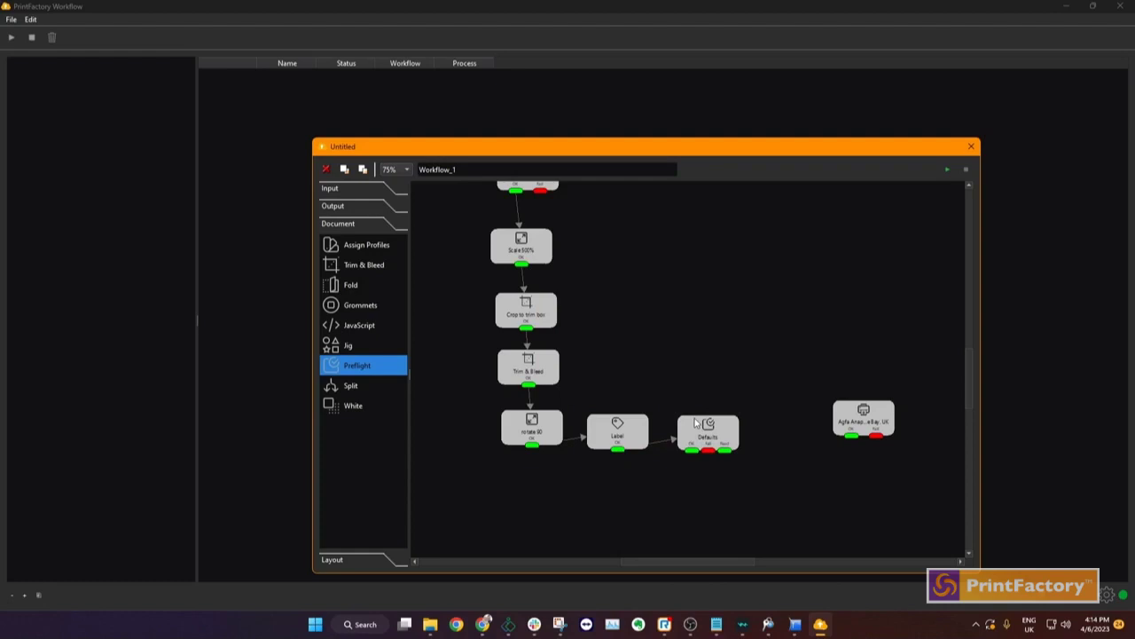
- Move the Agfa printer module next to the Defaults preflight module and connect both green preflight outputs to it
drag(849, 413, 791, 432)
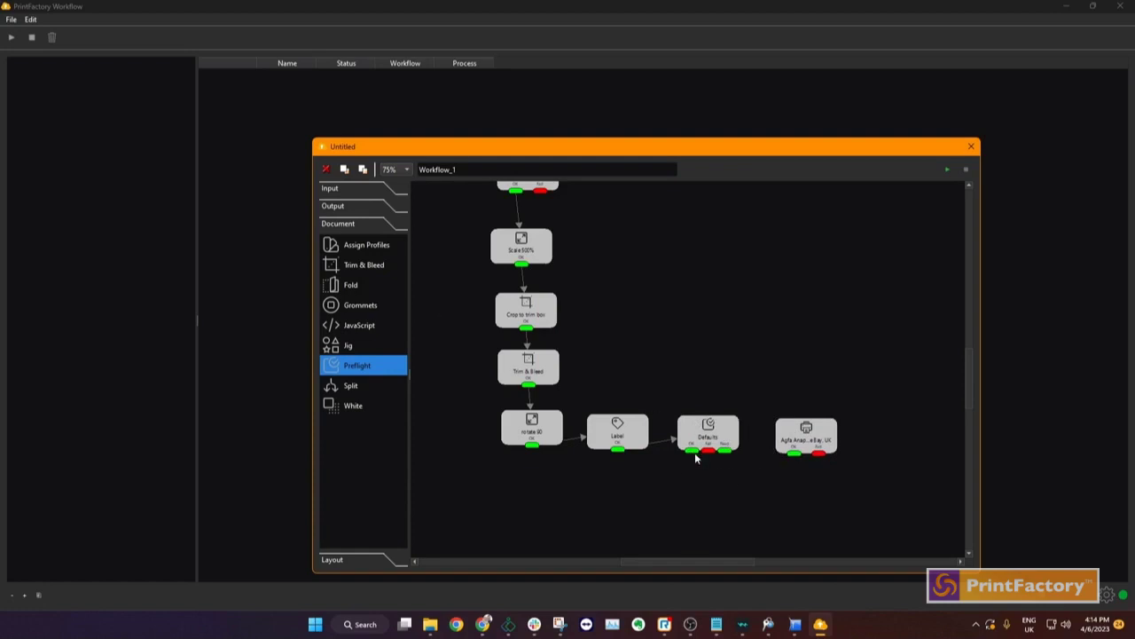
drag(690, 452, 803, 437)
drag(726, 451, 803, 432)
- Add an Export module saving to the Desktop folder failed, below the Defaults preflight module, and connect the preflight's red fail output to it
click(336, 207)
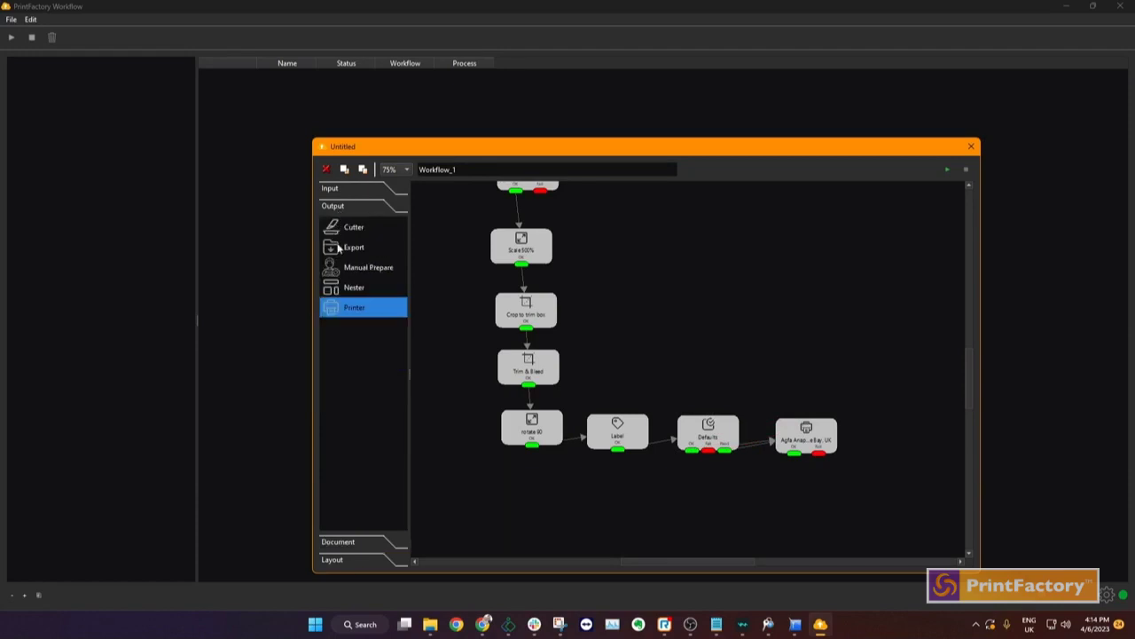
drag(339, 249, 702, 504)
click(766, 302)
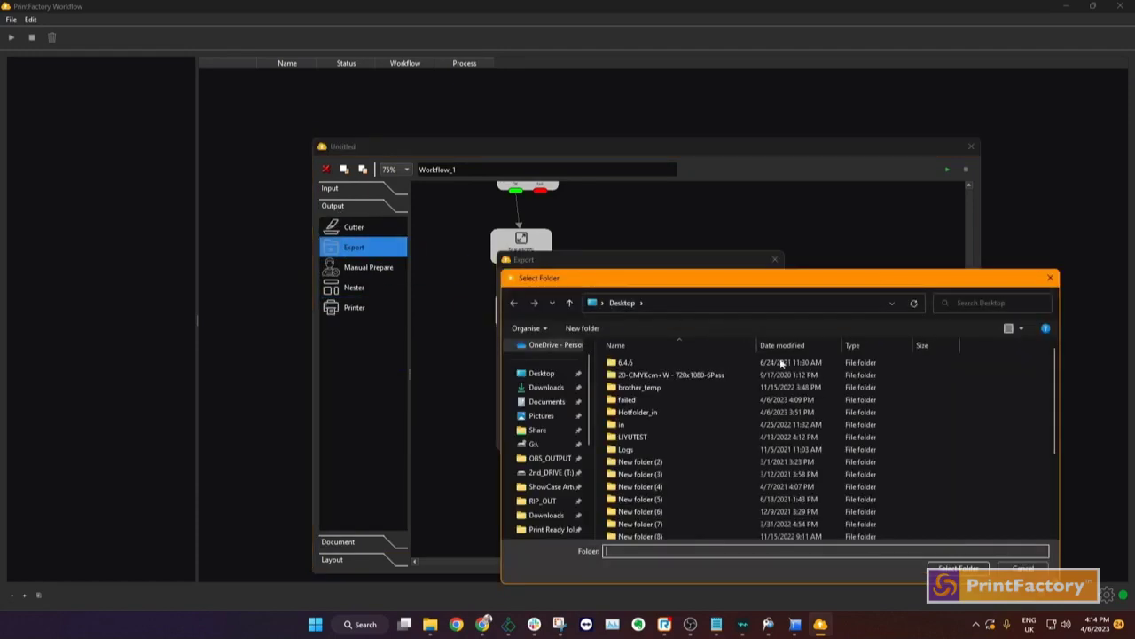
click(670, 400)
click(958, 568)
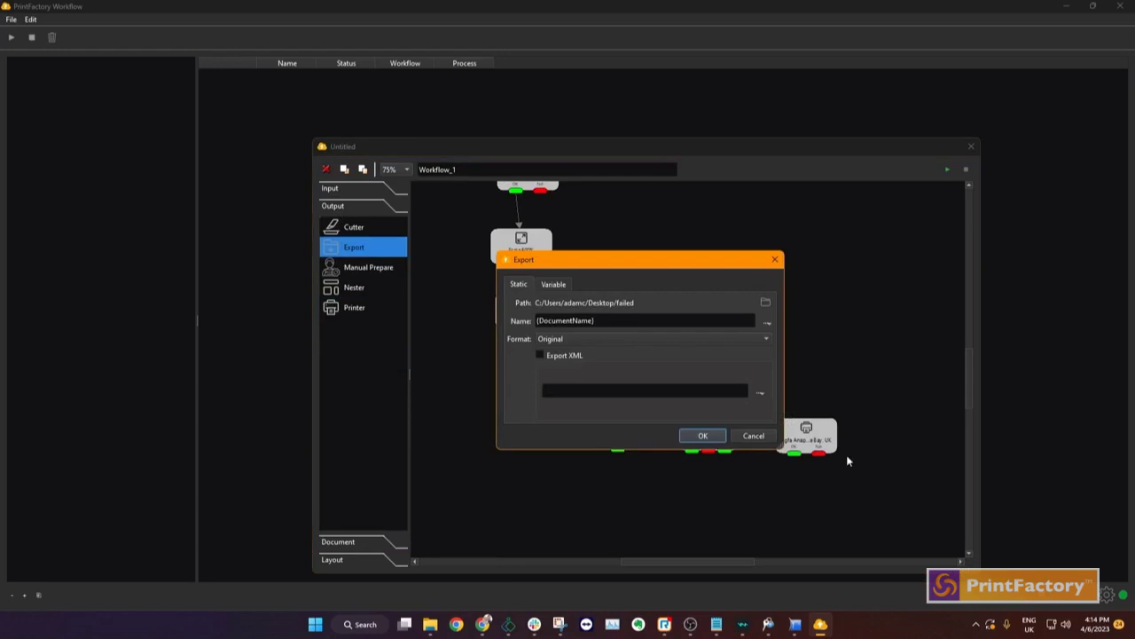
click(703, 437)
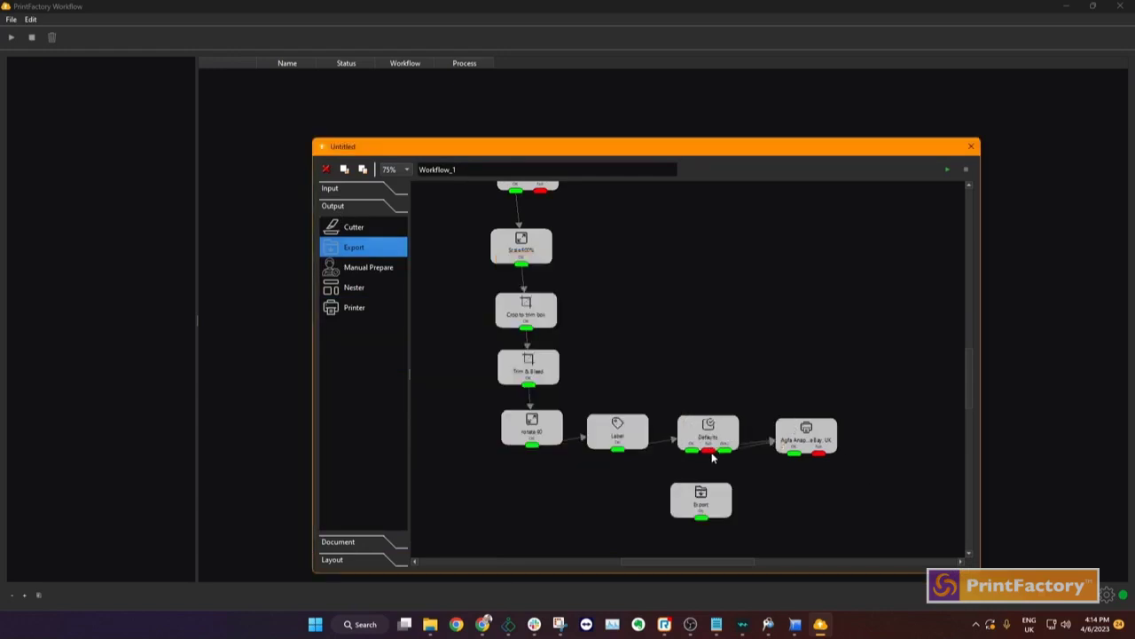
click(708, 453)
drag(709, 453, 727, 500)
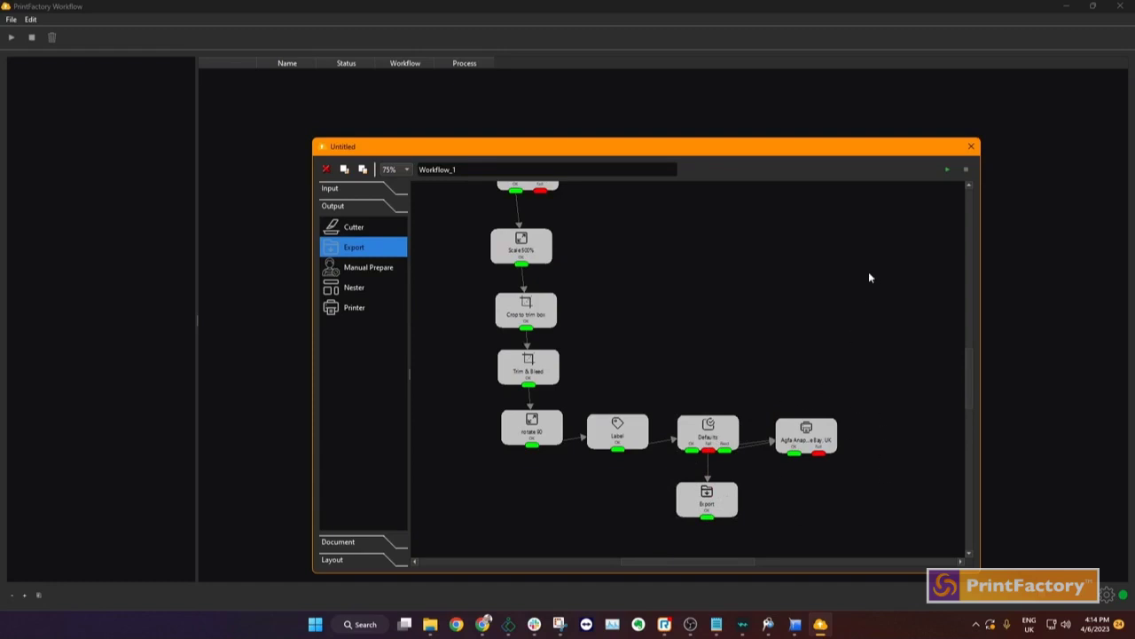
- Enlarge the workflow editor upward to show all modules, start Workflow_1 and close the editor
scroll(866, 264, up, 1)
scroll(854, 254, down, 1)
drag(850, 139, 836, 44)
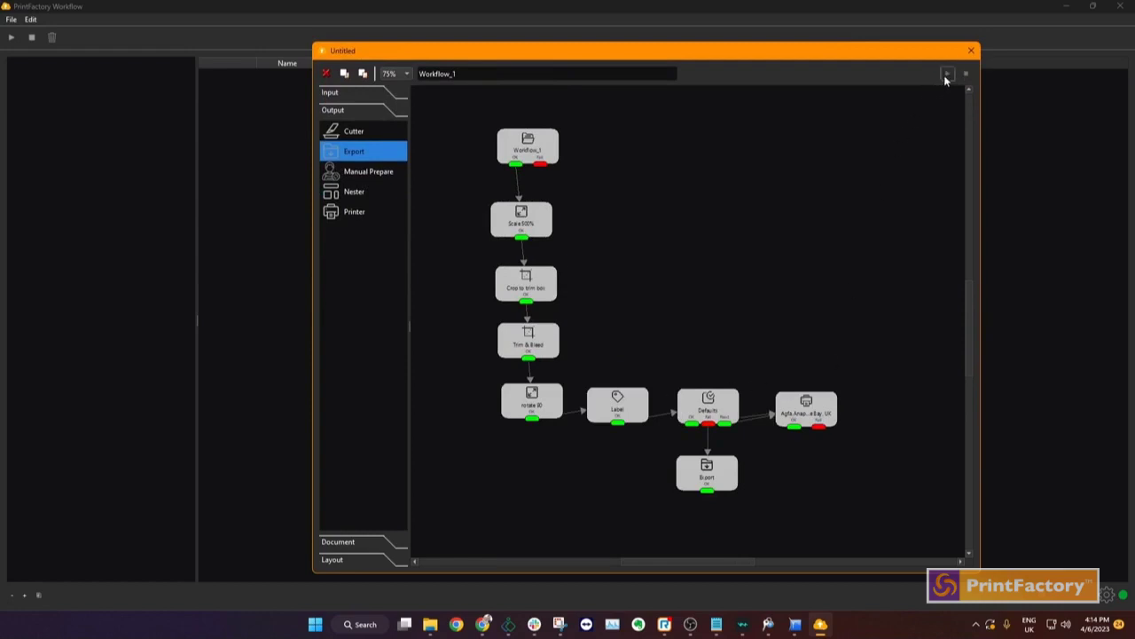
click(946, 76)
click(972, 51)
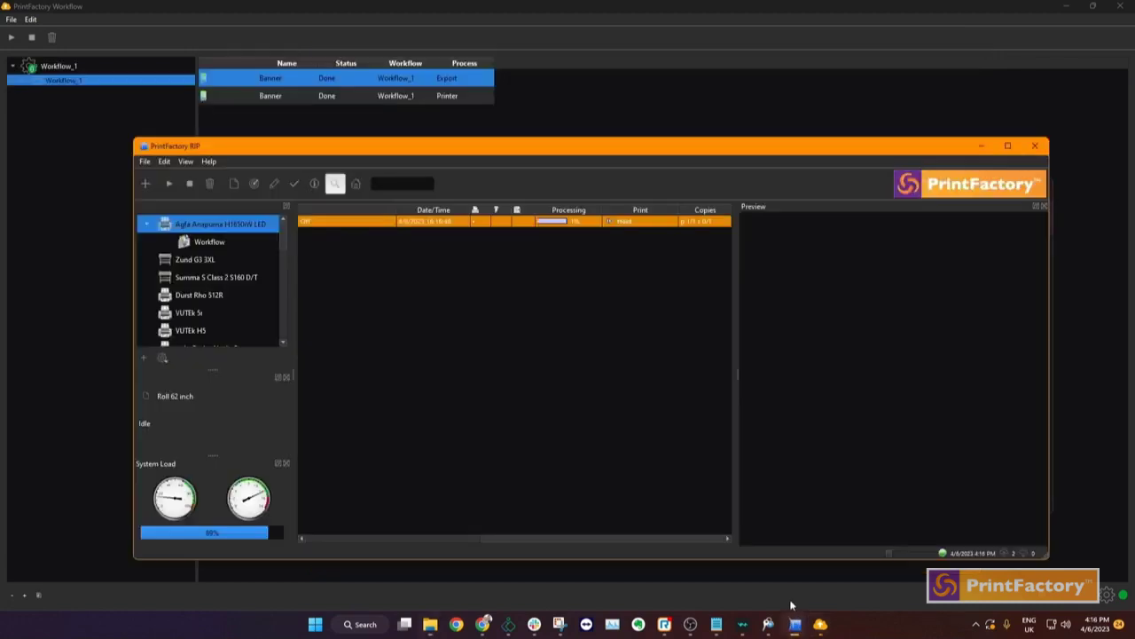
- Select the Banner job in the Agfa Anapurna queue of PrintFactory RIP to preview it
click(520, 224)
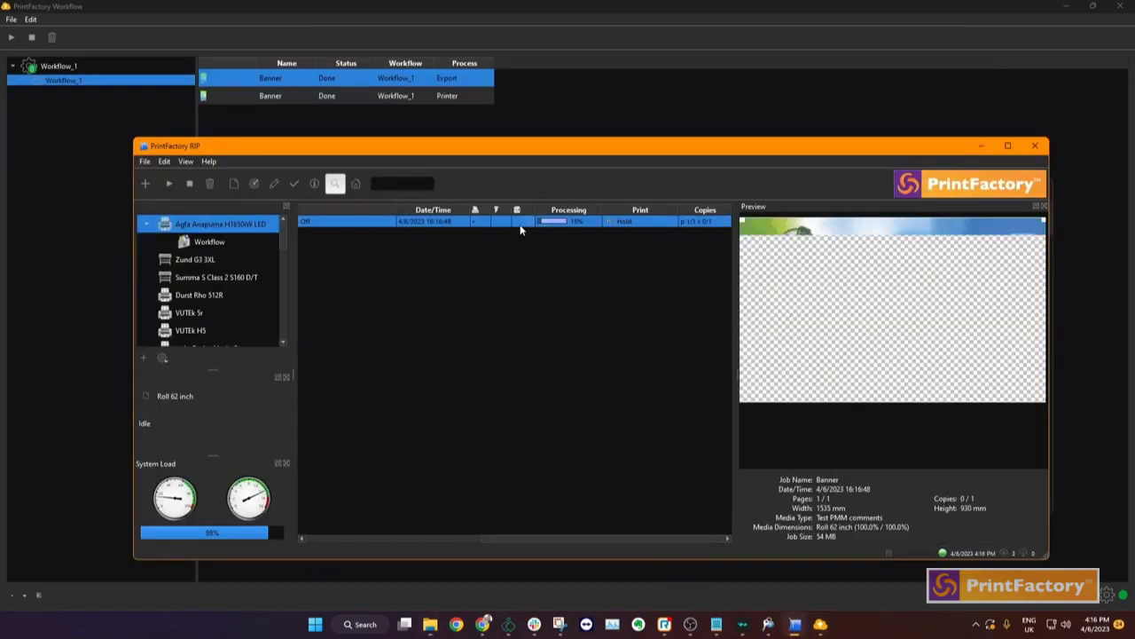